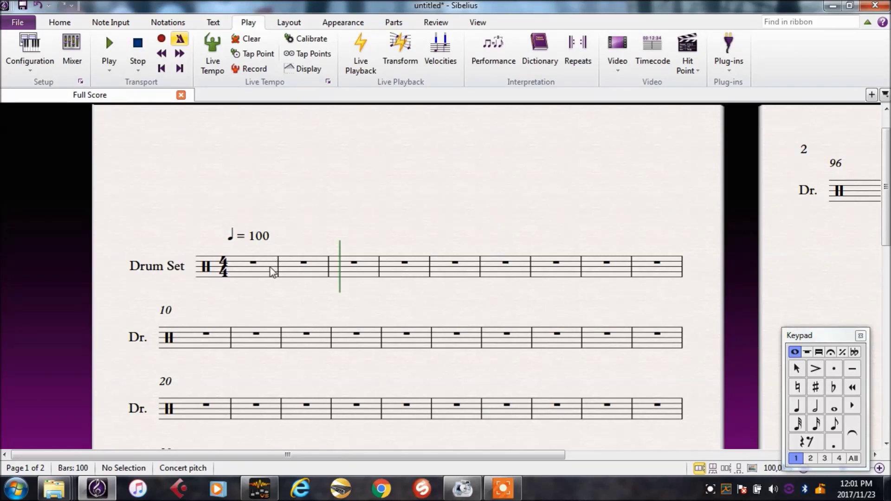
# Record a four-bar hi-hat, kick and snare groove with a triplet fill from bar 1 via MIDI keyboard
pyautogui.click(272, 272)
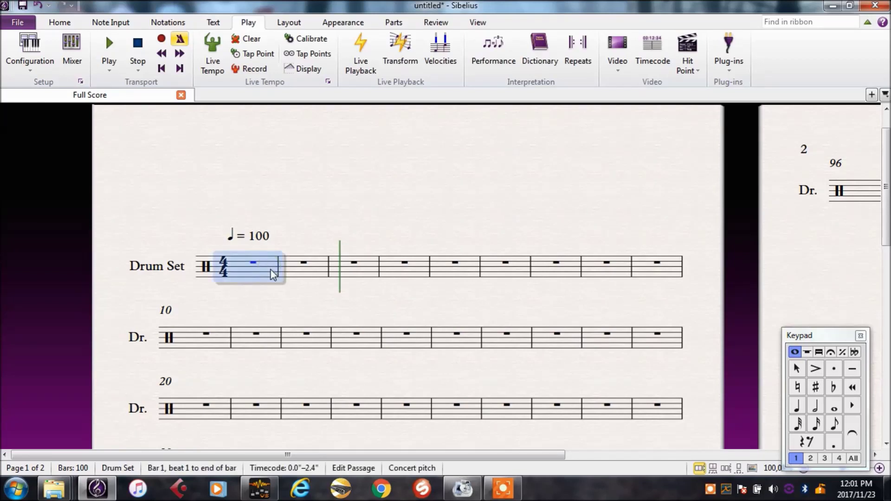
pyautogui.click(160, 41)
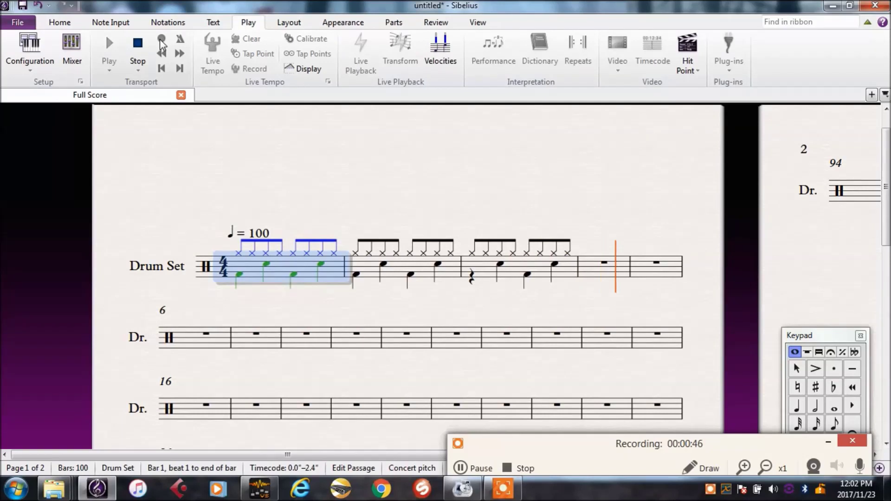
pyautogui.press('Escape')
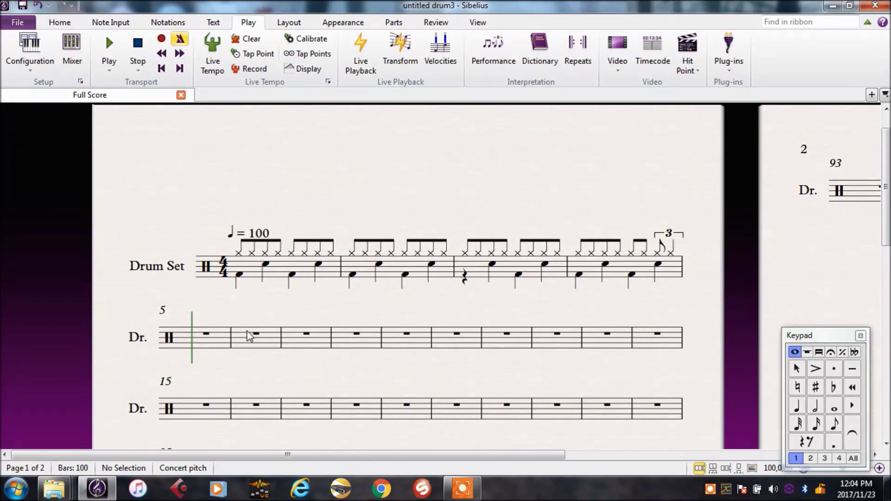
# Enter quarter-note kick, snare, kick, snare in bar 6 of the drum staff
pyautogui.click(270, 346)
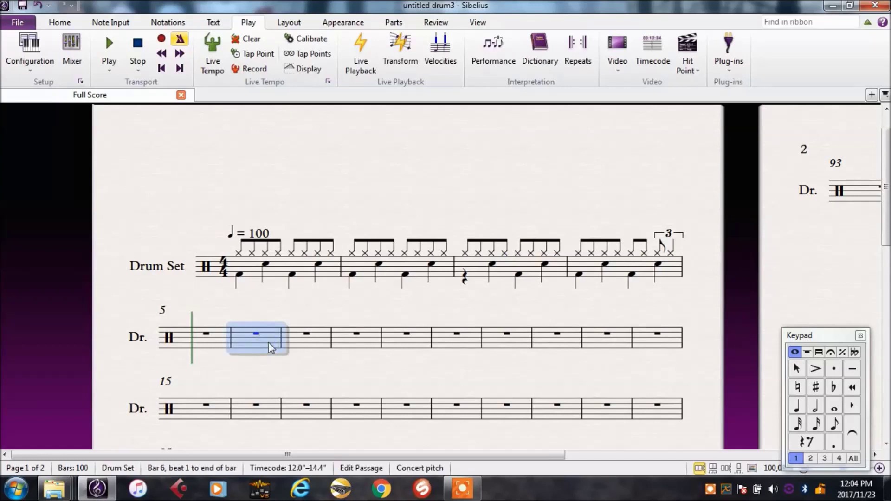
pyautogui.press('4')
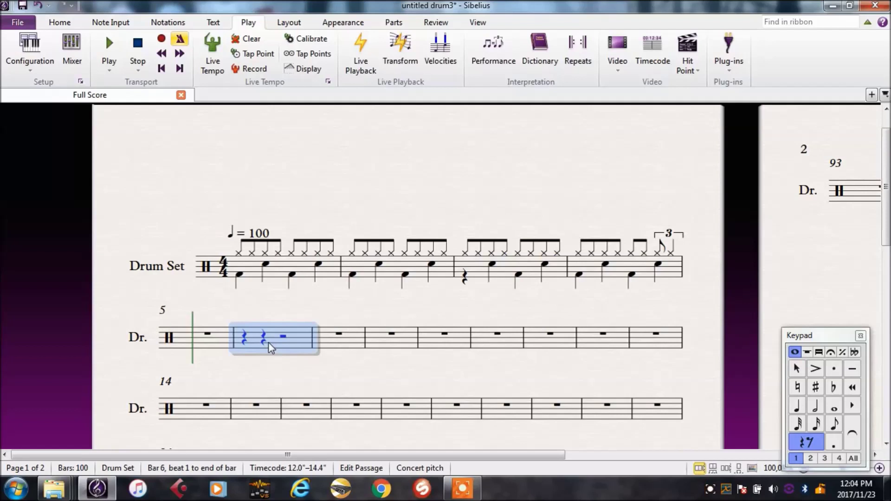
pyautogui.press('n')
pyautogui.press('f')
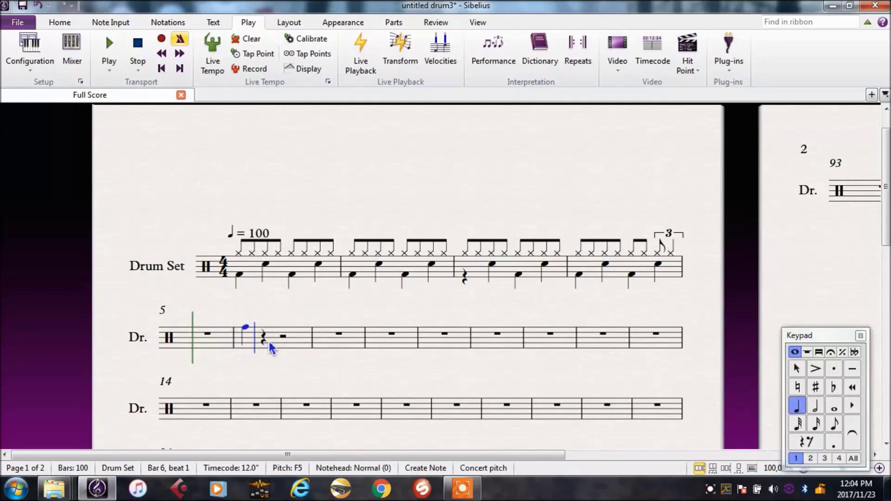
pyautogui.hotkey('ctrl', 'Down')
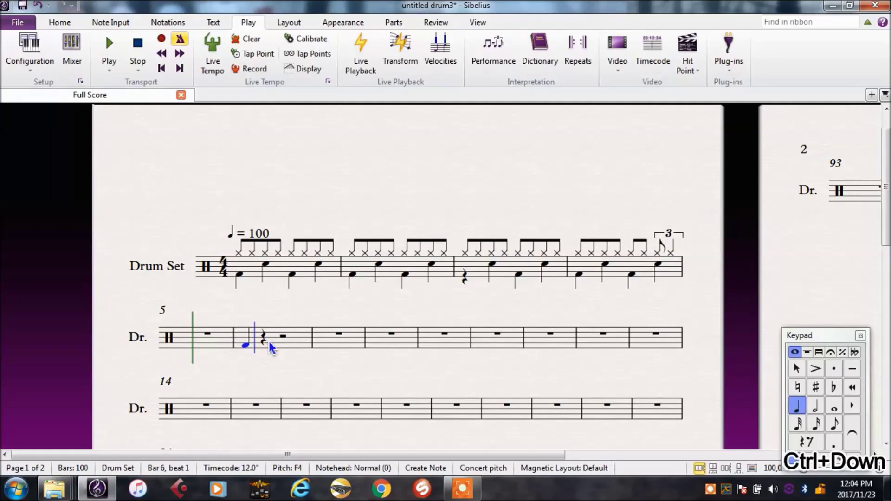
pyautogui.press('c')
pyautogui.hotkey('ctrl', 'Up')
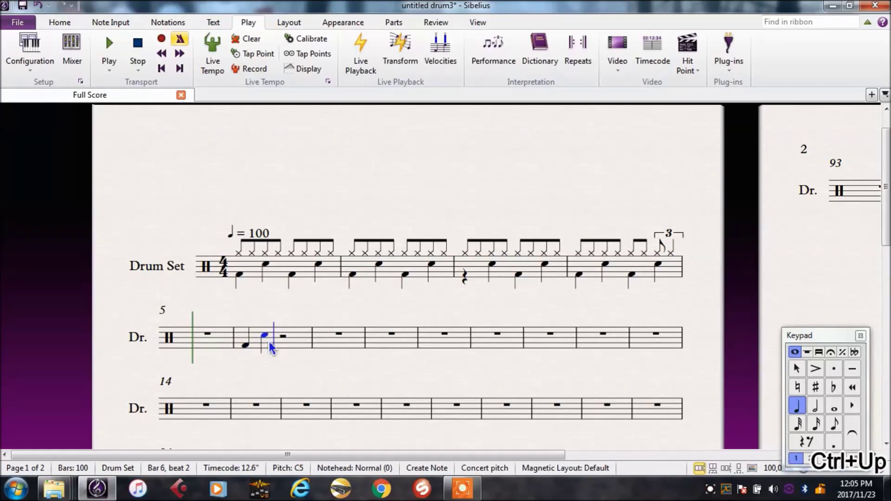
pyautogui.press('f')
pyautogui.hotkey('ctrl', 'Down')
pyautogui.press('c')
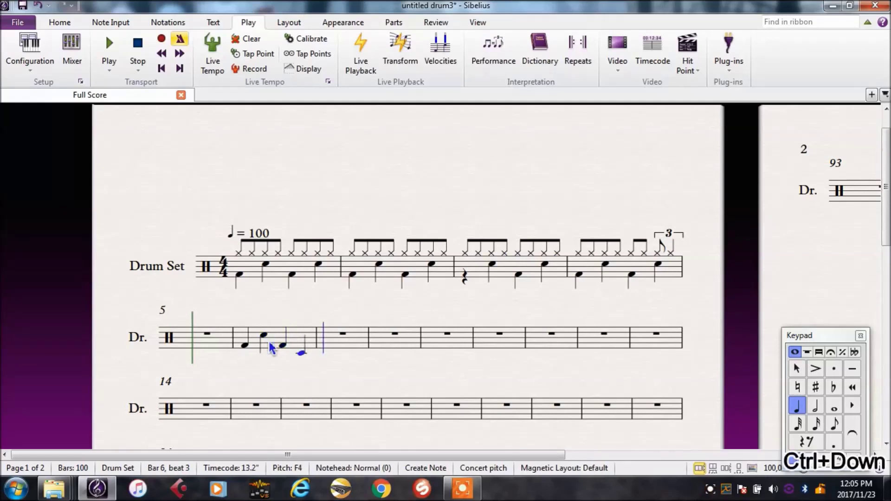
pyautogui.hotkey('ctrl', 'Up')
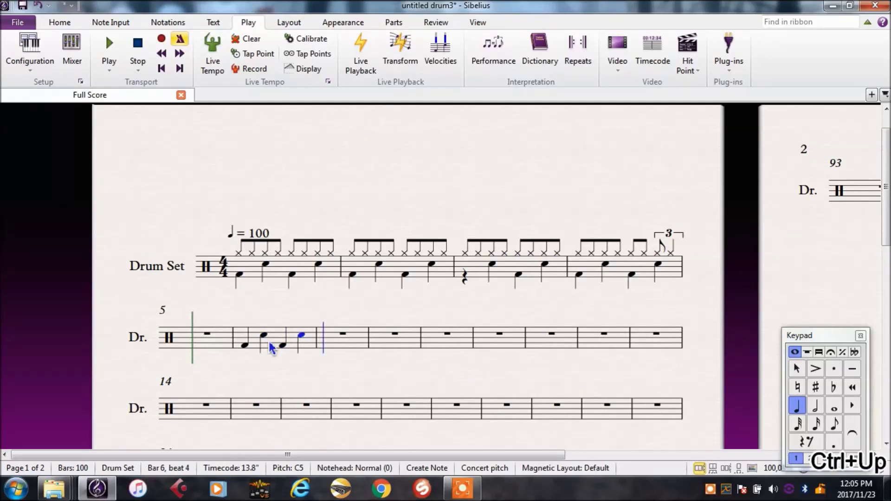
pyautogui.press('Escape')
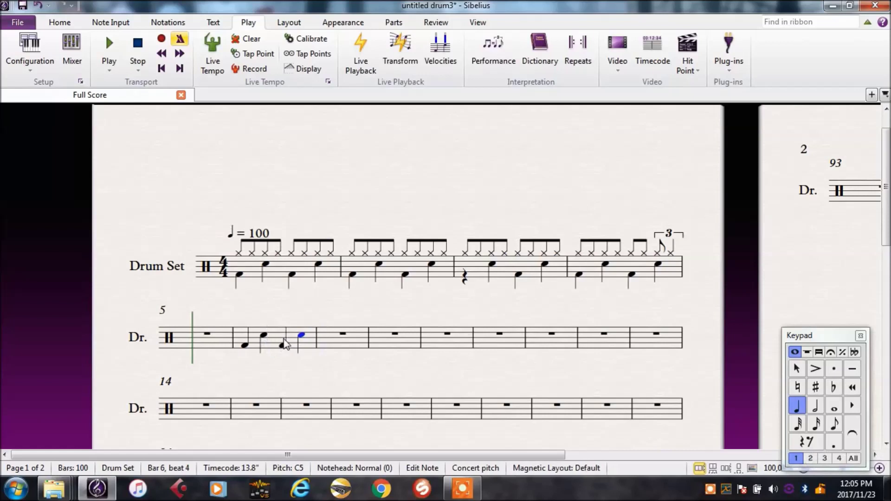
# Move bar 6's kick and snare into voice 2 and add an eighth-note G5 above
pyautogui.click(280, 341)
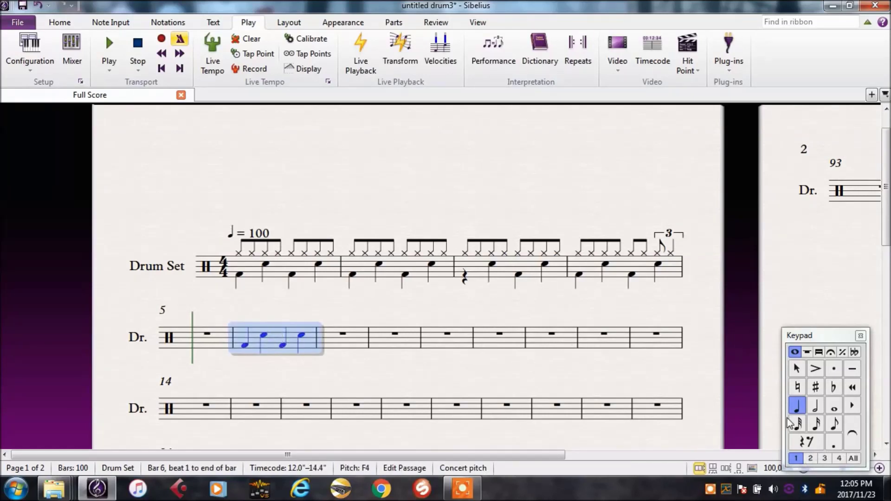
pyautogui.click(810, 460)
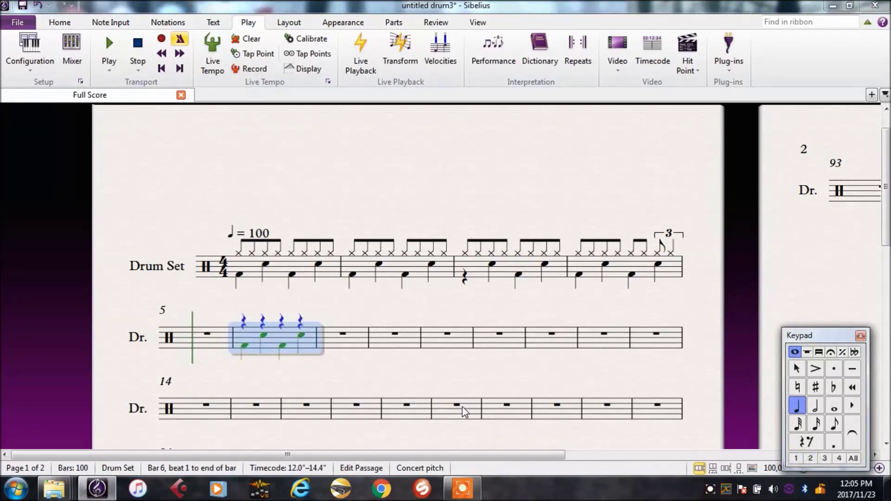
pyautogui.click(380, 377)
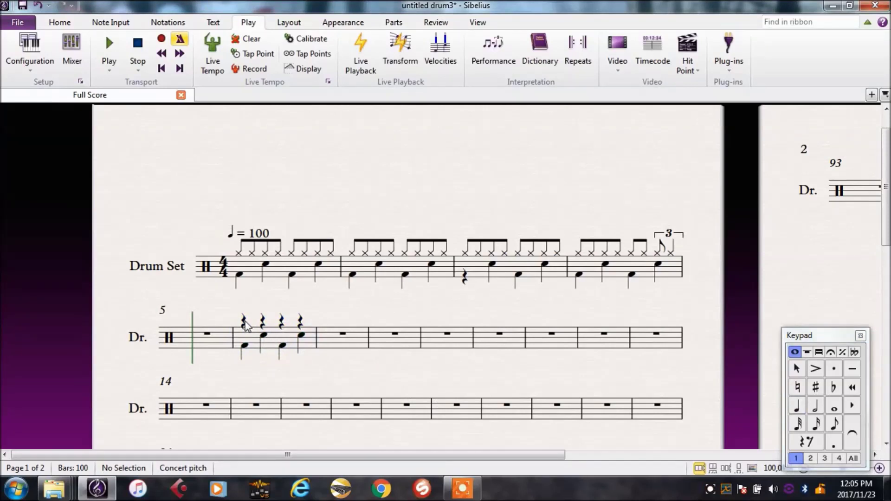
pyautogui.click(244, 323)
pyautogui.press('3')
pyautogui.press('g')
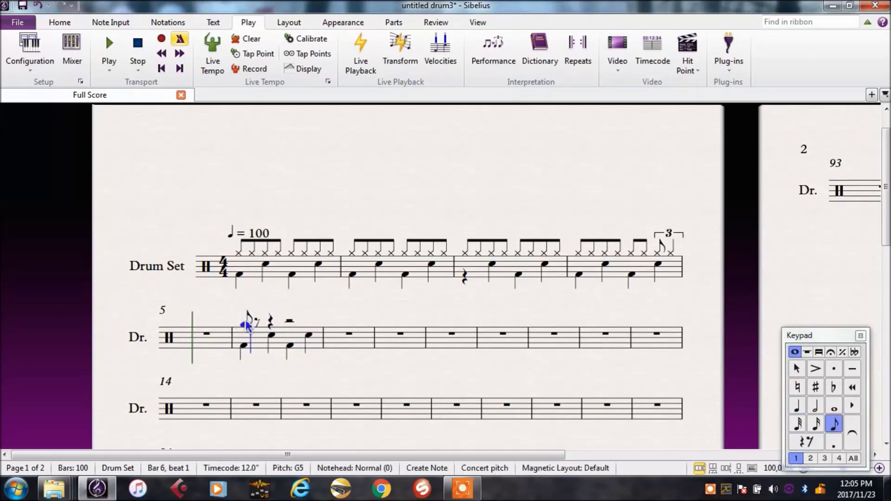
pyautogui.press('Escape')
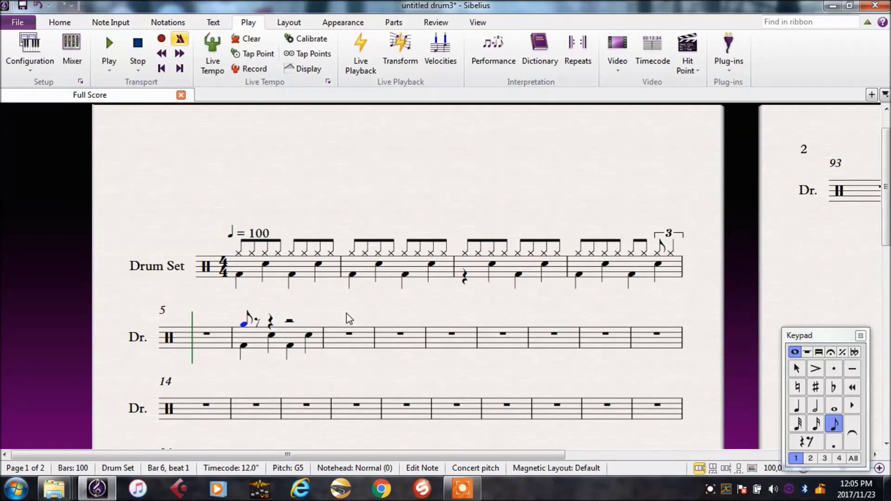
# Give the G5 a cross notehead, fill bar 6 with hi-hat eighths, and repeat it through bar 9
pyautogui.hotkey('alt', 'shift', '1')
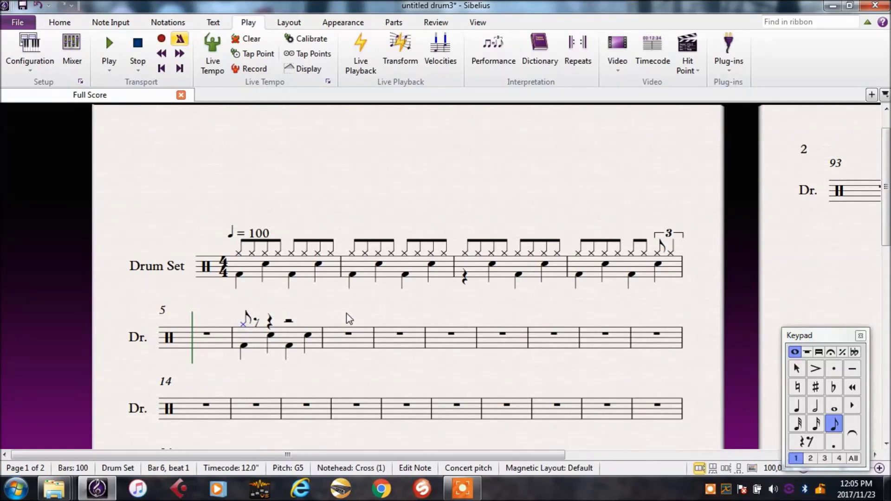
pyautogui.hotkey('alt', 'shift', '0')
pyautogui.hotkey('alt', 'shift', '1')
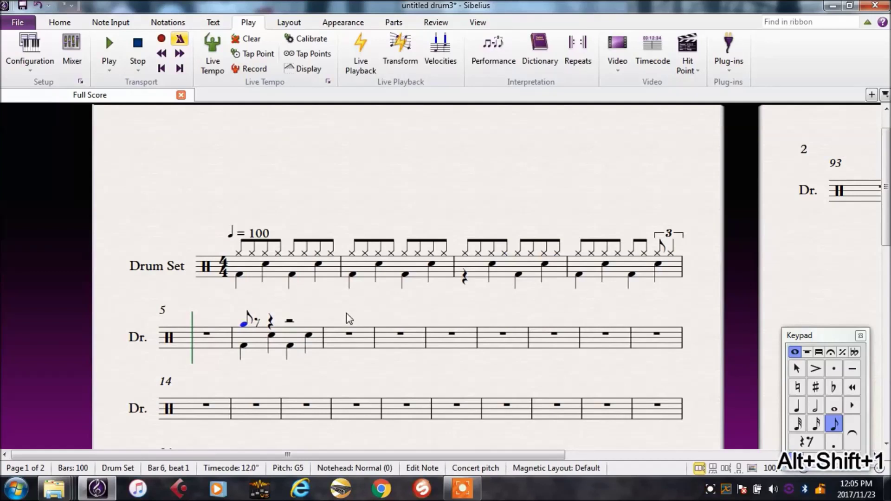
pyautogui.press('r')
pyautogui.press('r')
pyautogui.press('r')
pyautogui.press('r')
pyautogui.press('r')
pyautogui.press('r')
pyautogui.press('r')
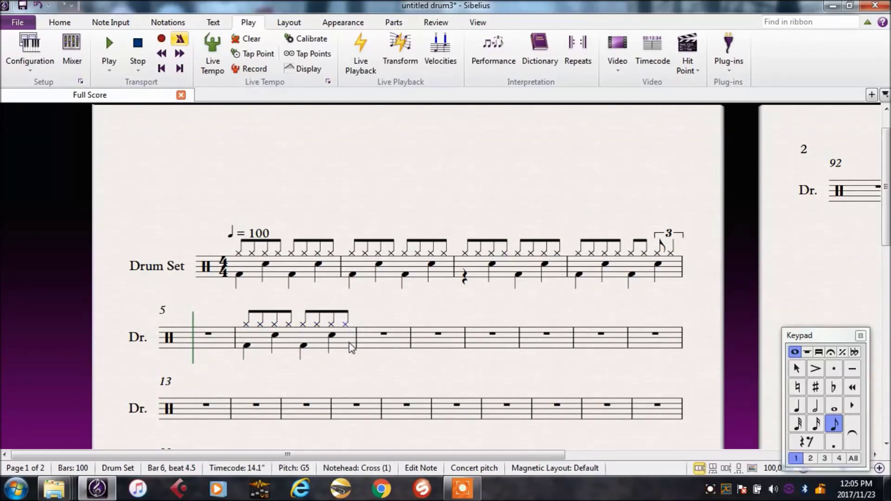
pyautogui.click(349, 345)
pyautogui.press('r')
pyautogui.press('r')
pyautogui.press('r')
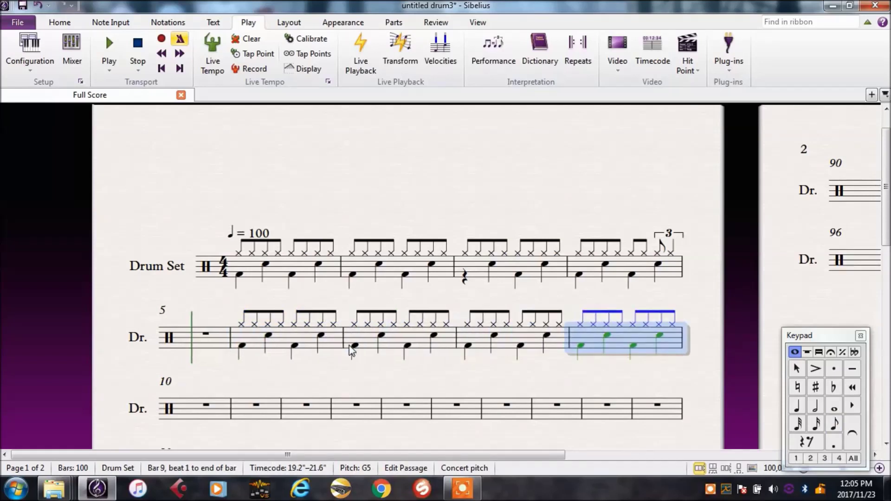
pyautogui.click(350, 366)
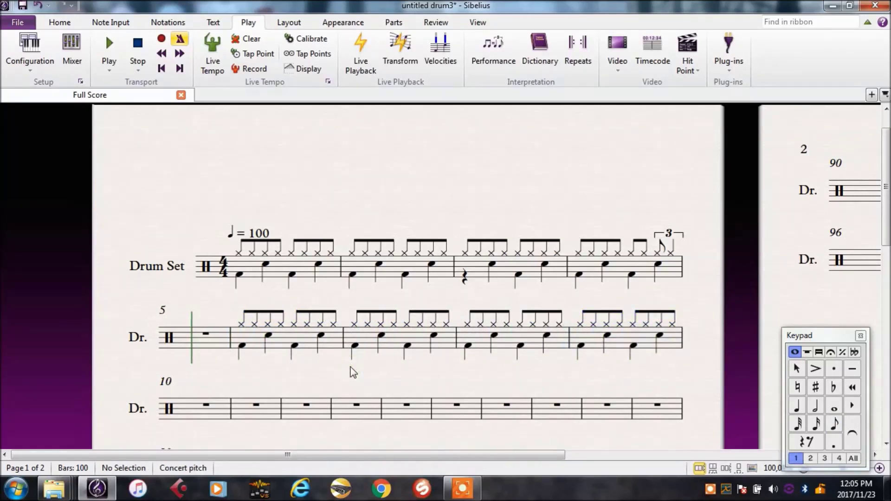
# Record a syncopated hi-hat groove into bars 11–12 from the MIDI keyboard
pyautogui.moveTo(358, 377); pyautogui.dragTo(363, 331)
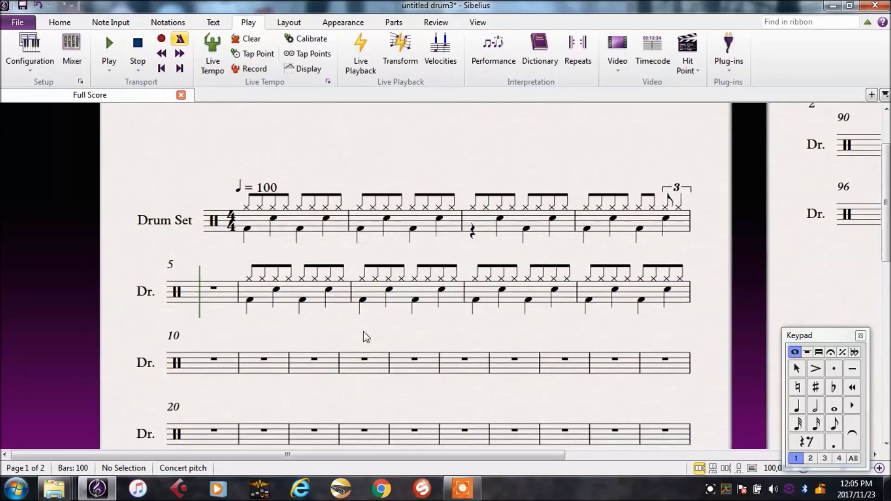
pyautogui.click(282, 365)
pyautogui.click(161, 39)
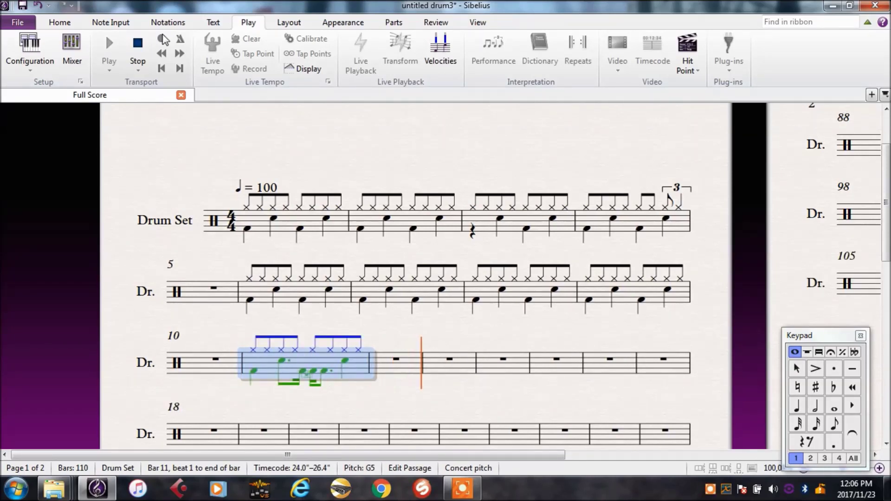
pyautogui.click(162, 38)
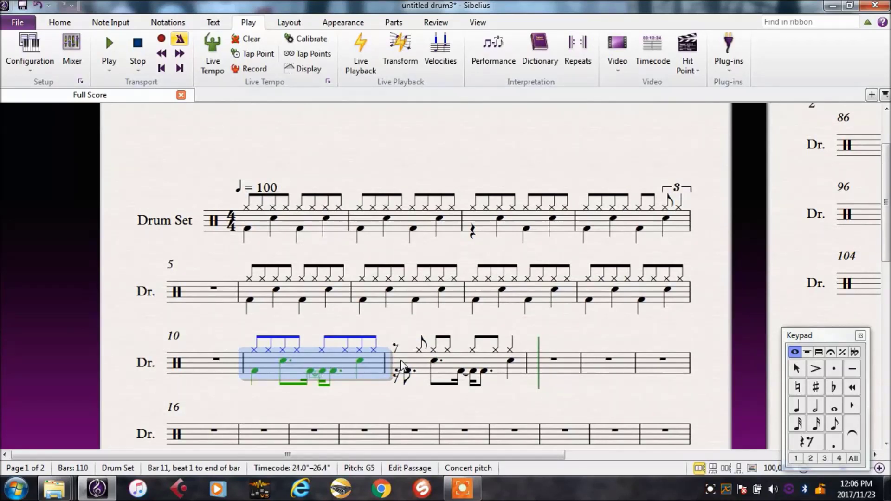
# Bring the empty bars from bar 16 into view and select bar 17
pyautogui.click(551, 334)
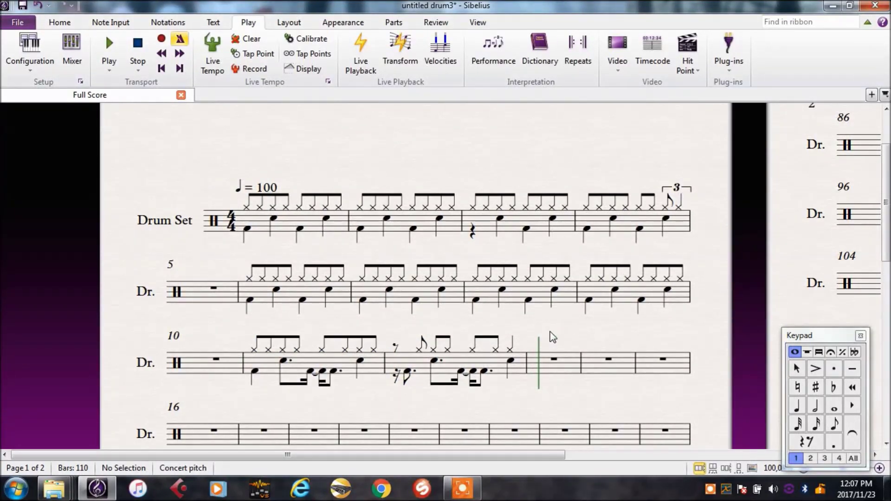
pyautogui.moveTo(552, 336); pyautogui.dragTo(553, 292)
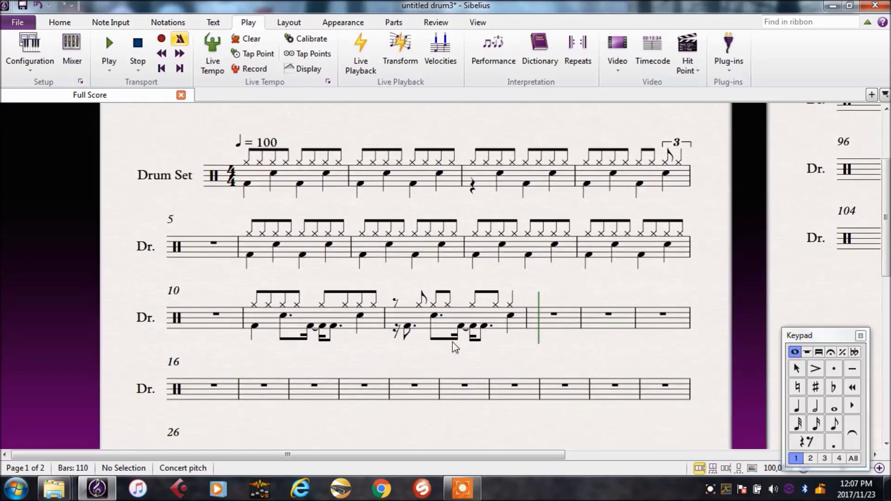
pyautogui.click(284, 392)
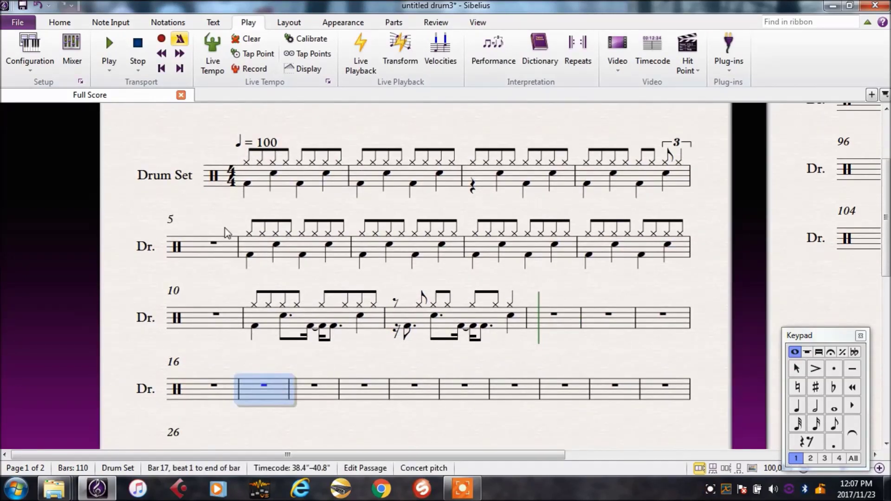
# Record the groove into bars 17–20, repeat bar 18 over bar 19, and begin recording at bar 22
pyautogui.click(162, 41)
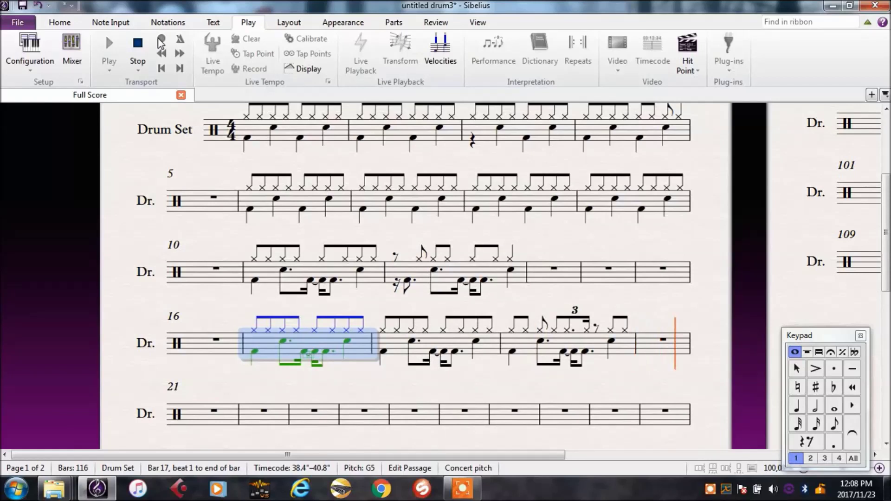
pyautogui.press('Escape')
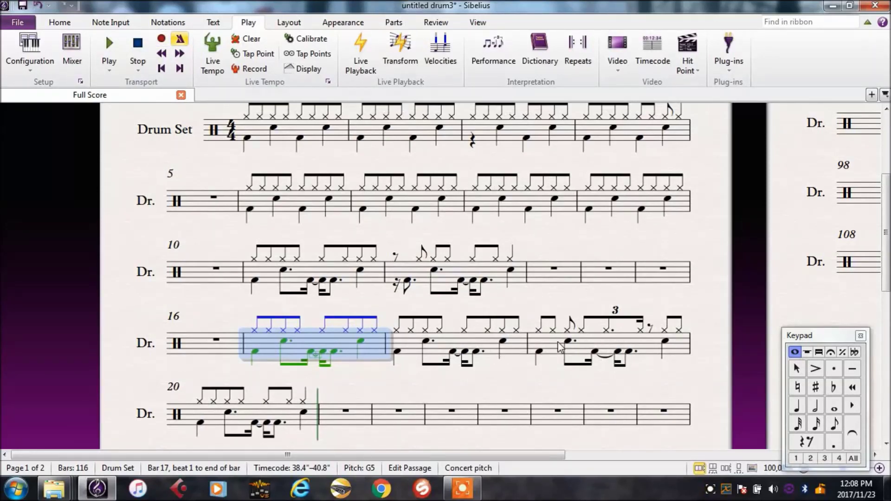
pyautogui.click(514, 346)
pyautogui.press('r')
pyautogui.press('r')
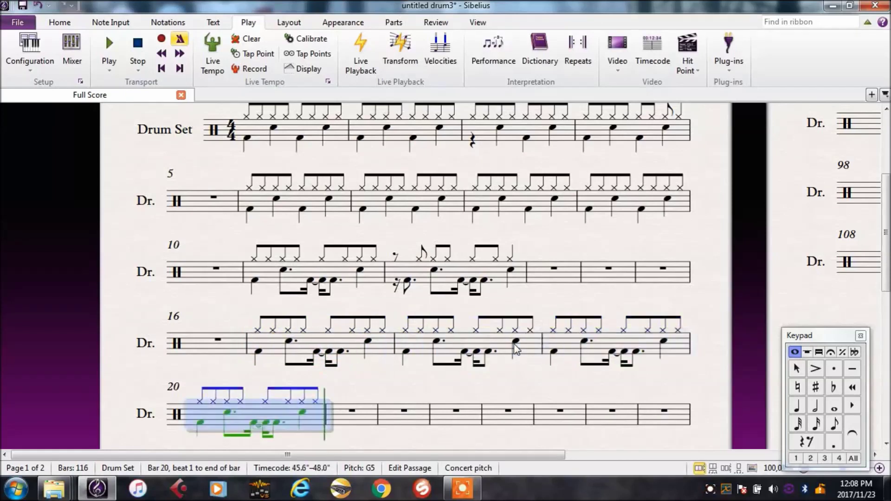
pyautogui.click(483, 374)
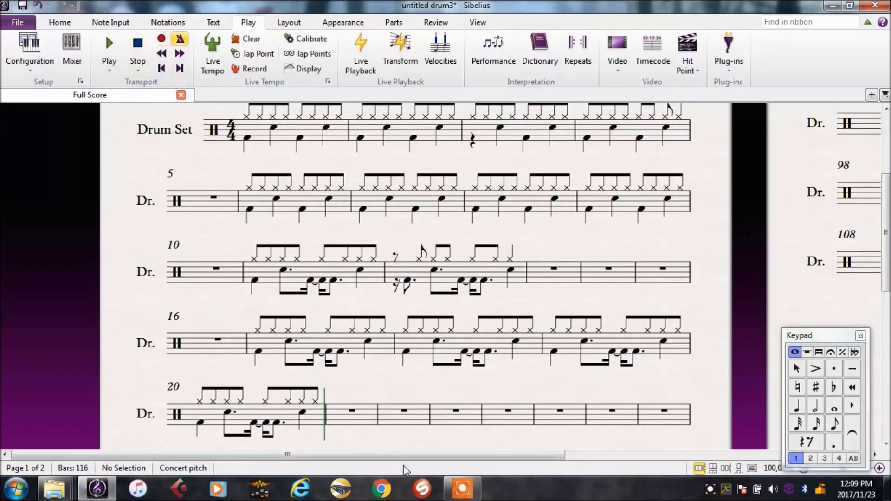
pyautogui.click(395, 415)
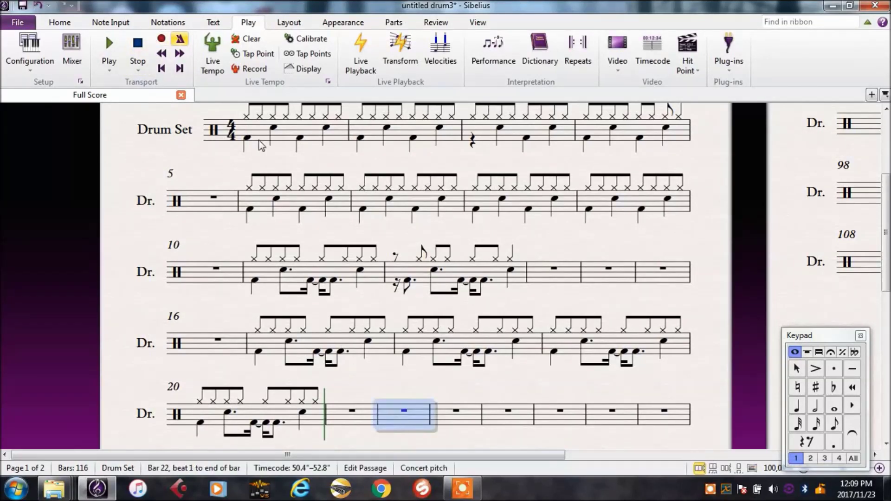
pyautogui.click(162, 41)
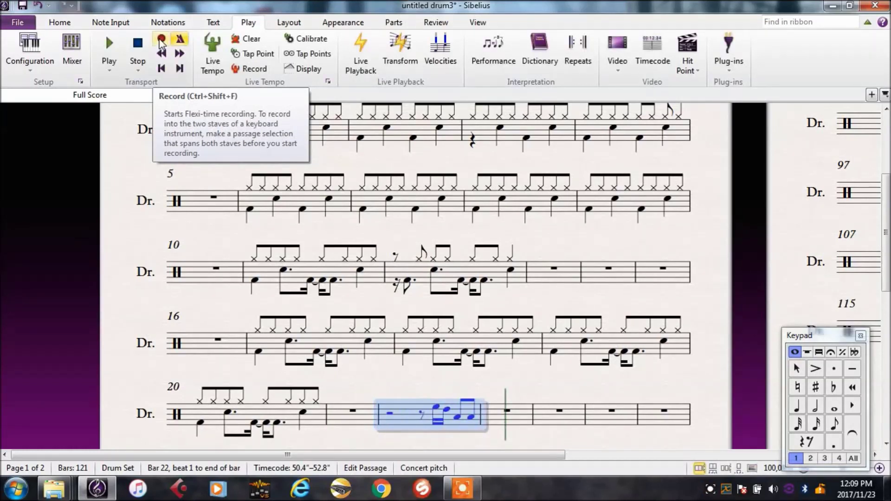
# Copy the bar 22 fill and paste it into bar 20 from beat 3
pyautogui.click(422, 390)
pyautogui.click(422, 414)
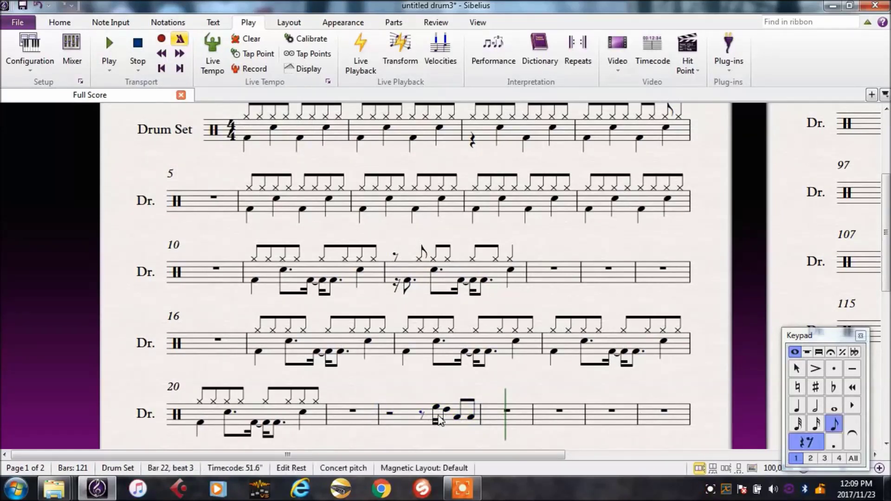
pyautogui.keyDown('shift'); pyautogui.click(473, 418); pyautogui.keyUp('shift')
pyautogui.hotkey('ctrl', 'c')
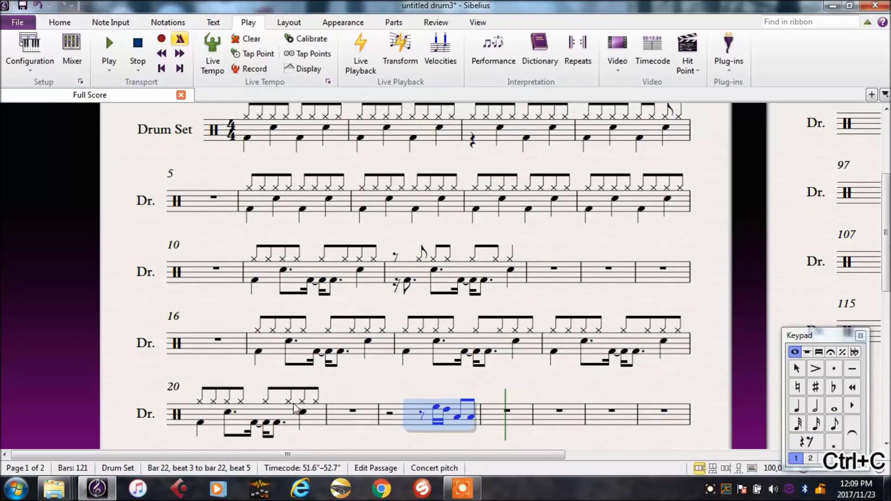
pyautogui.click(267, 406)
pyautogui.hotkey('ctrl', 'v')
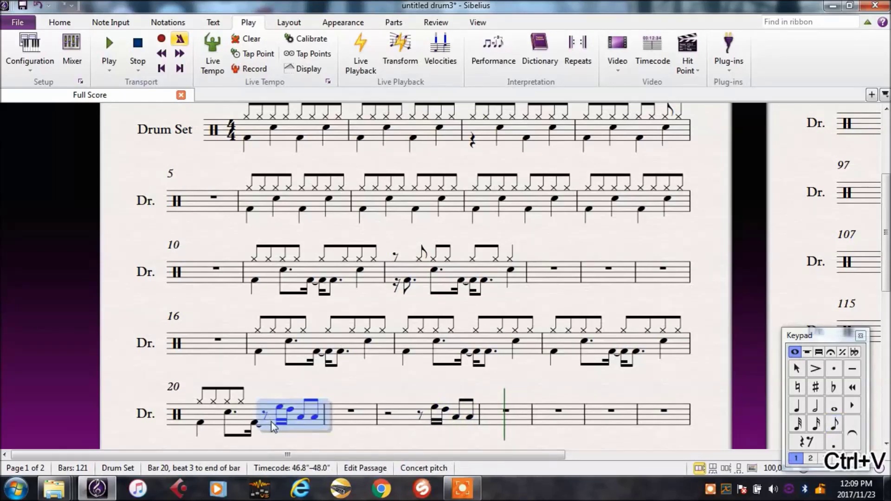
pyautogui.press('Escape')
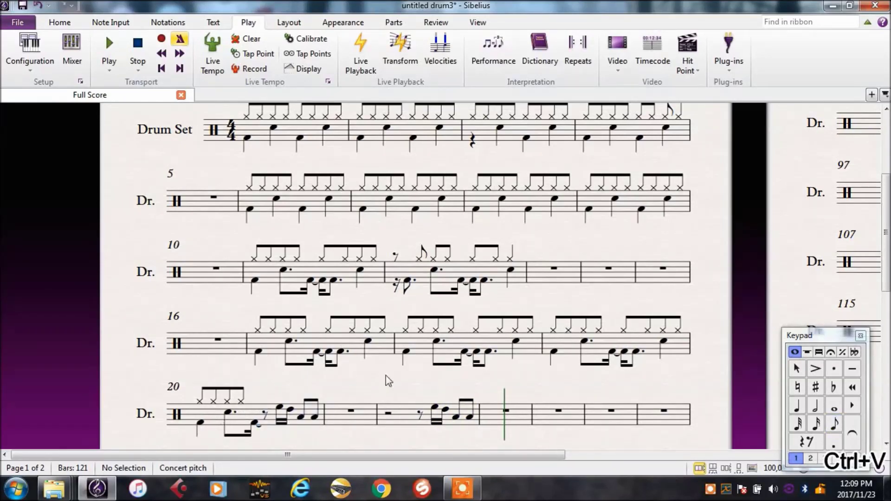
# Play the score back from bar 19, then select bar 17
pyautogui.click(566, 348)
pyautogui.press('p')
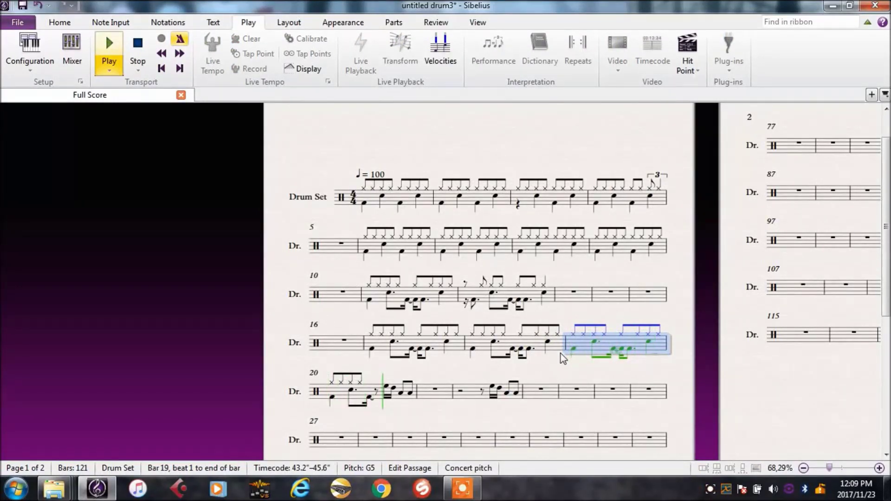
pyautogui.press('Escape')
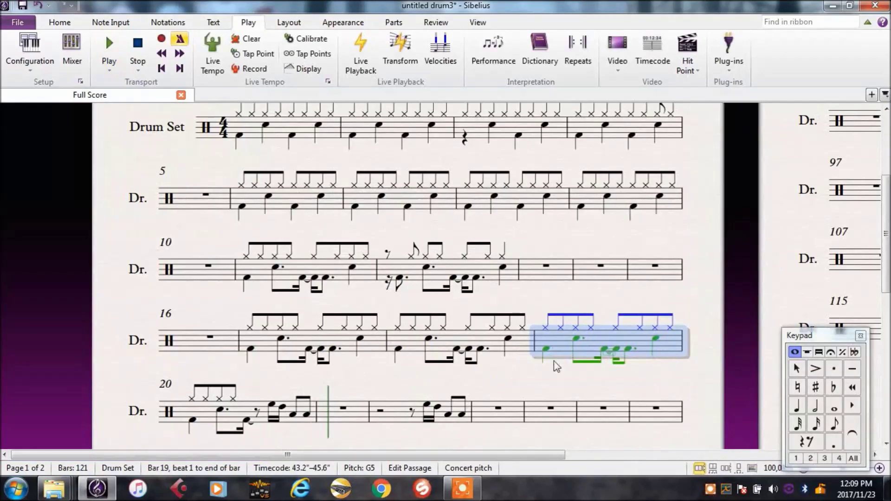
pyautogui.press('Escape')
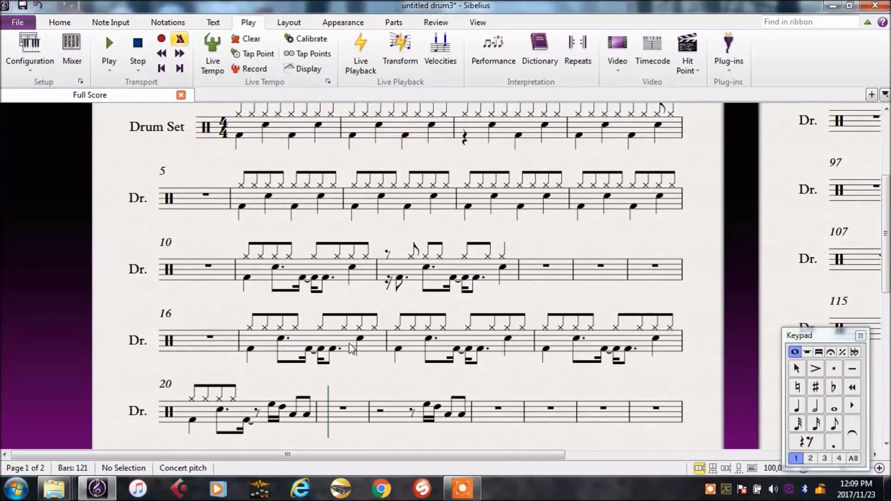
pyautogui.click(353, 366)
# Copy bars 17–18 into bars 21–22
pyautogui.keyDown('shift'); pyautogui.click(527, 351); pyautogui.keyUp('shift')
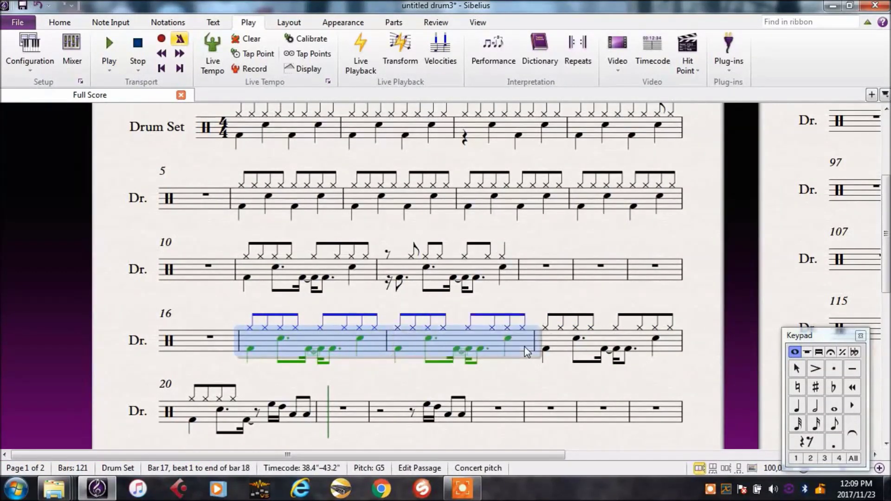
pyautogui.hotkey('ctrl', 'c')
pyautogui.click(358, 406)
pyautogui.hotkey('ctrl', 'v')
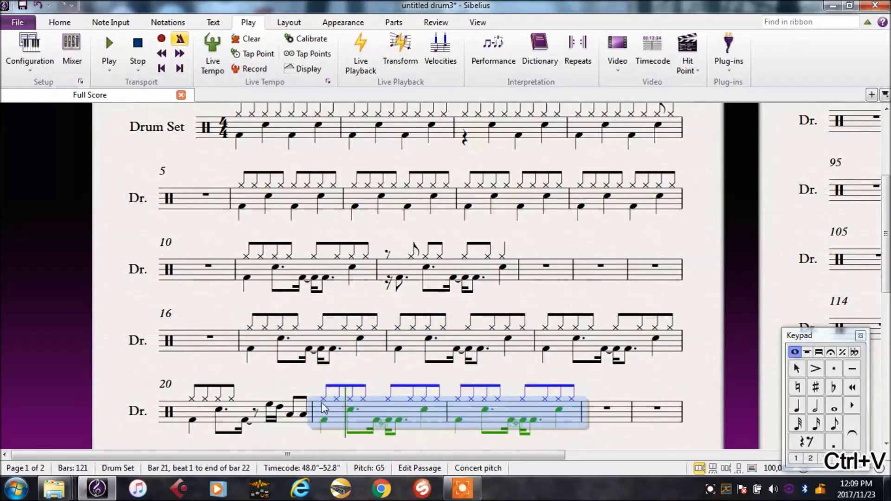
# Raise bar 21's opening cymbal note to A5 and select bar 22
pyautogui.click(324, 404)
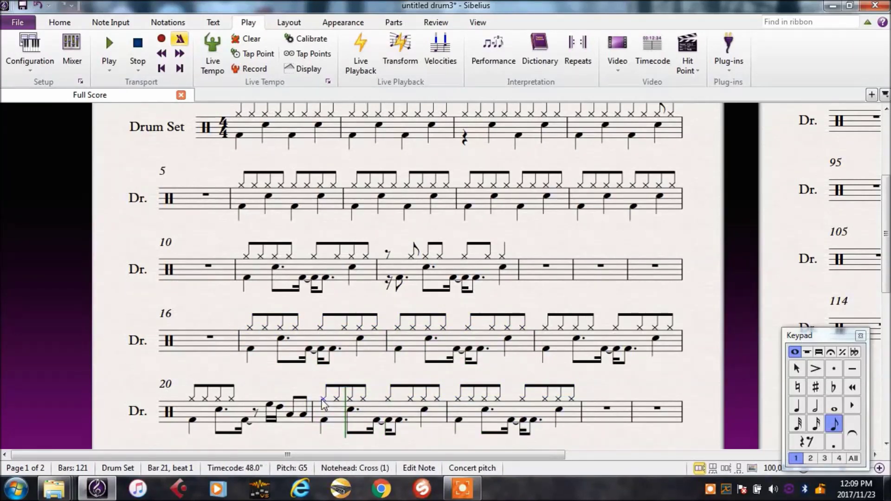
pyautogui.press('Up')
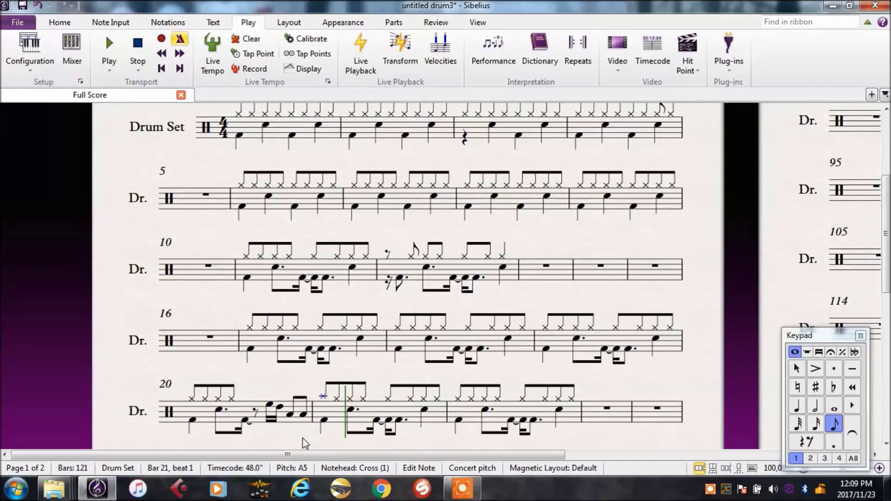
pyautogui.press('Up')
pyautogui.press('Up')
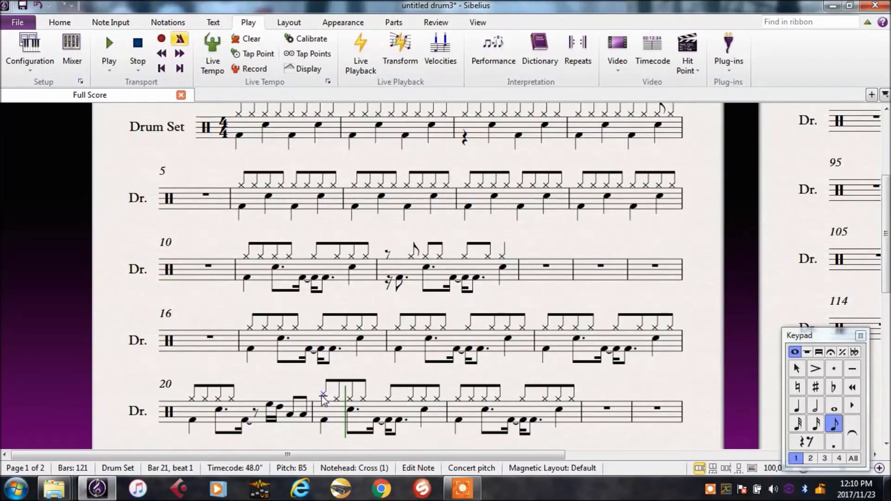
pyautogui.press('Down')
pyautogui.press('Down')
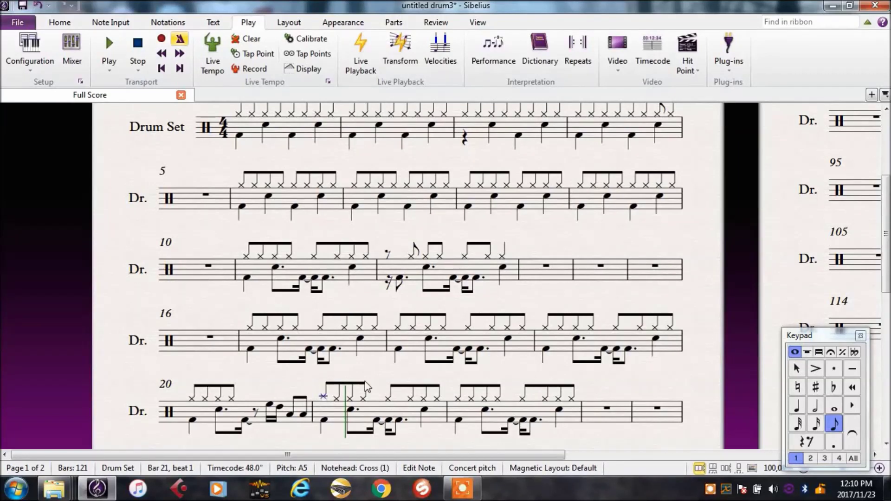
pyautogui.click(257, 340)
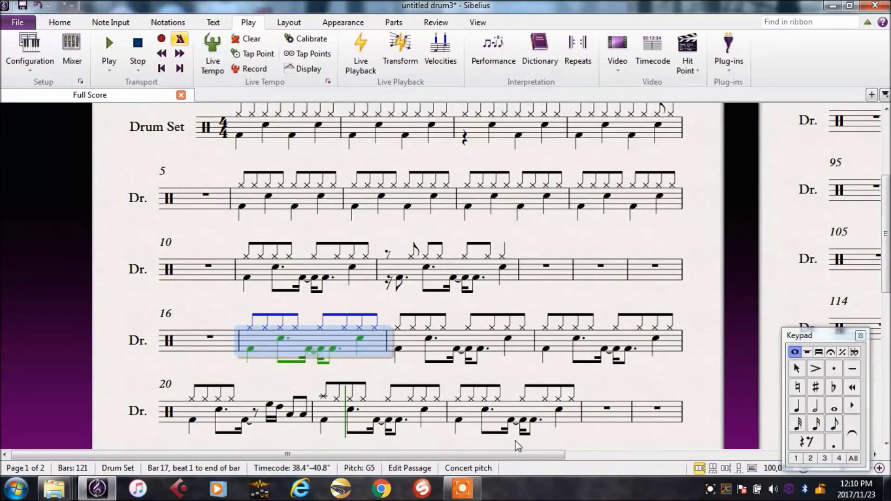
pyautogui.click(548, 414)
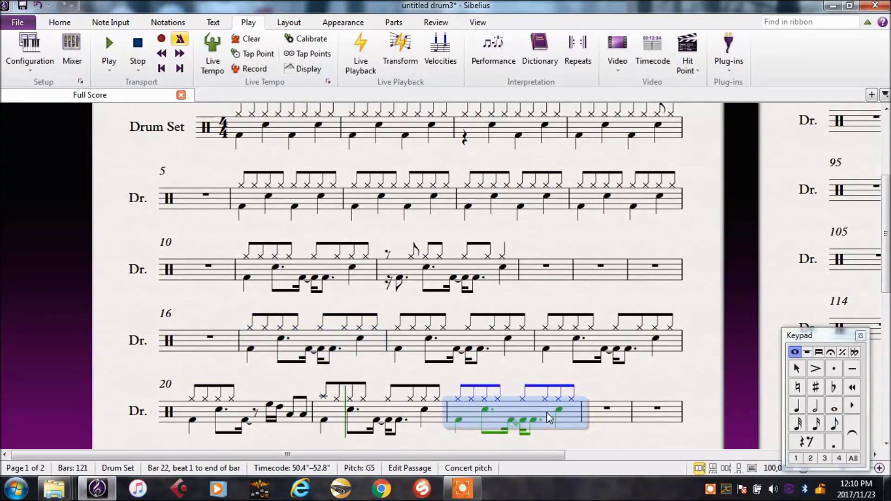
# Repeat bar 22 into bar 23 and copy bar 20 into bar 24
pyautogui.press('r')
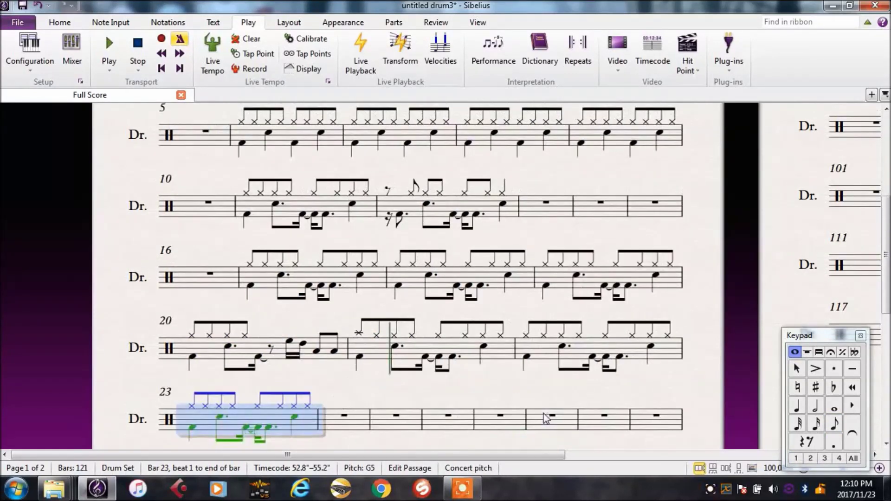
pyautogui.click(307, 356)
pyautogui.hotkey('ctrl', 'c')
pyautogui.click(338, 422)
pyautogui.hotkey('ctrl', 'v')
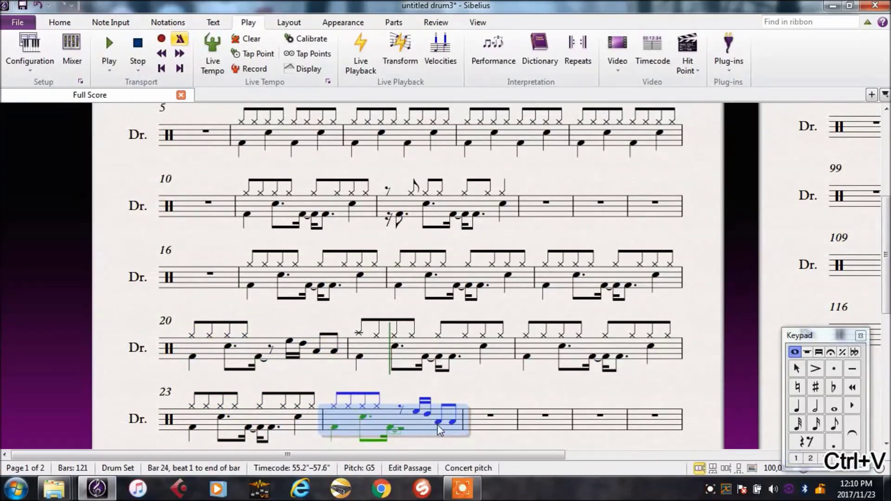
# Turn bar 24's final beat into four sixteenth notes ending on a C
pyautogui.click(438, 423)
pyautogui.press('Right')
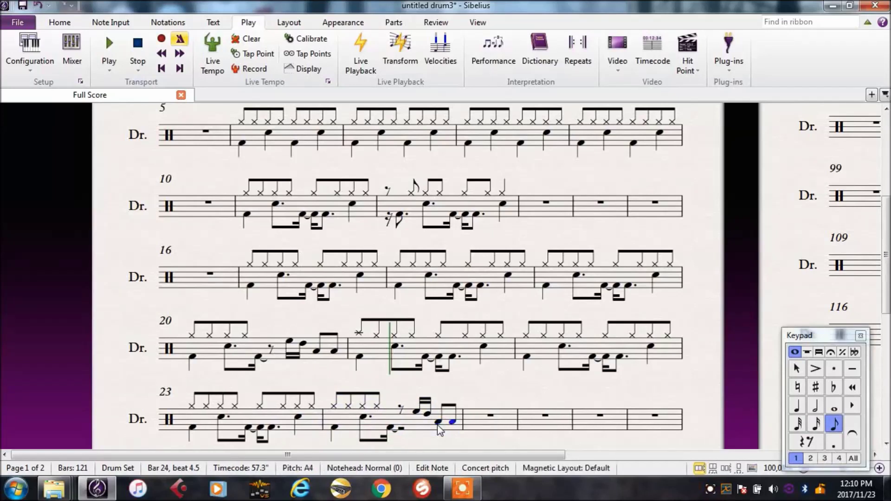
pyautogui.press('Left')
pyautogui.press('2')
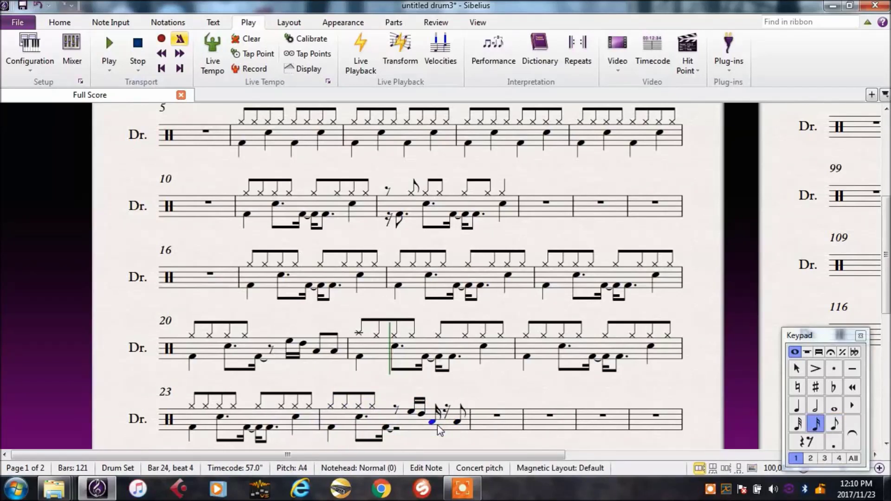
pyautogui.press('r')
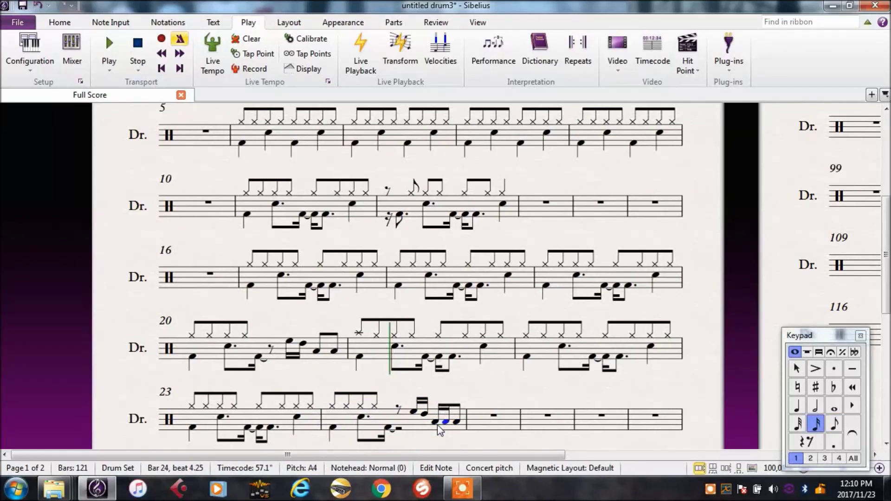
pyautogui.press('r')
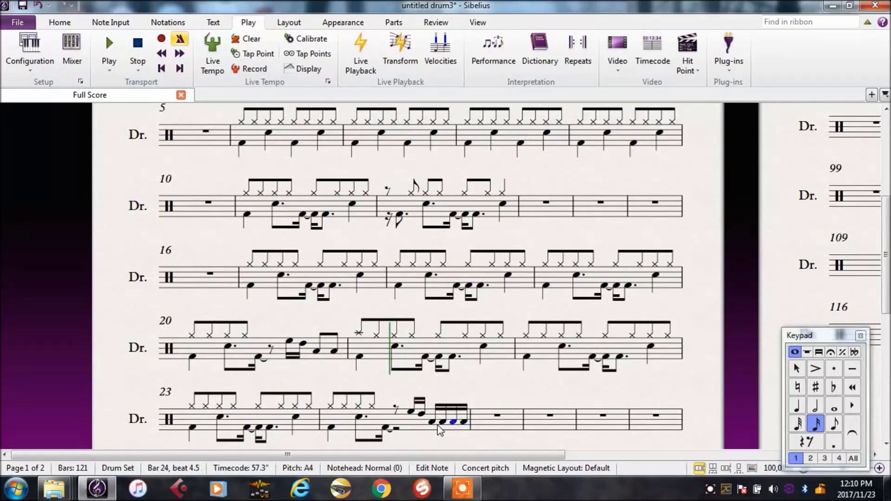
pyautogui.press('c')
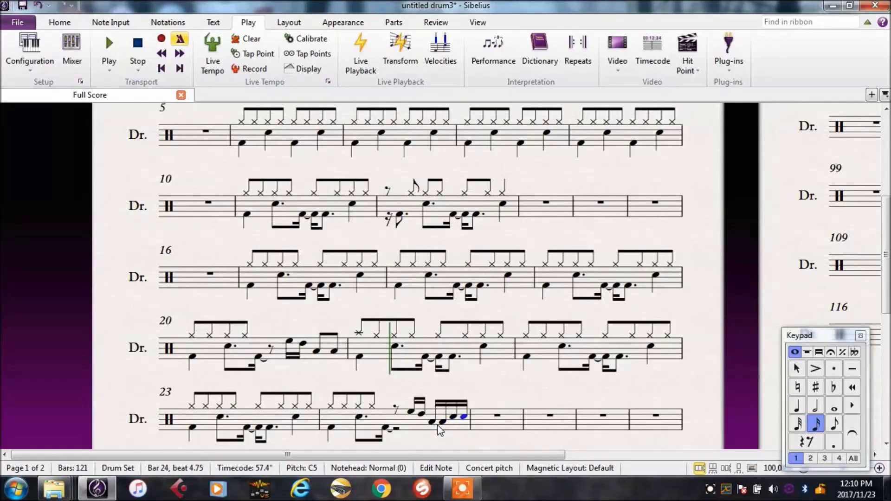
pyautogui.press('Escape')
pyautogui.click(354, 280)
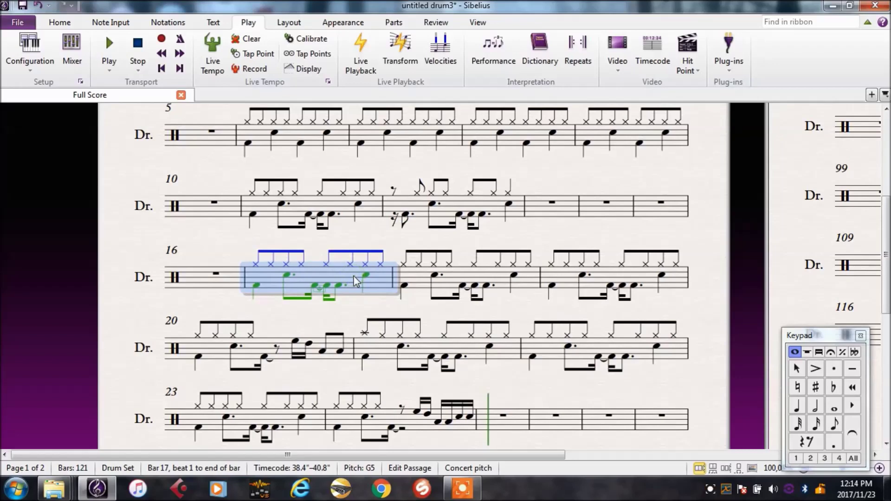
pyautogui.press('p')
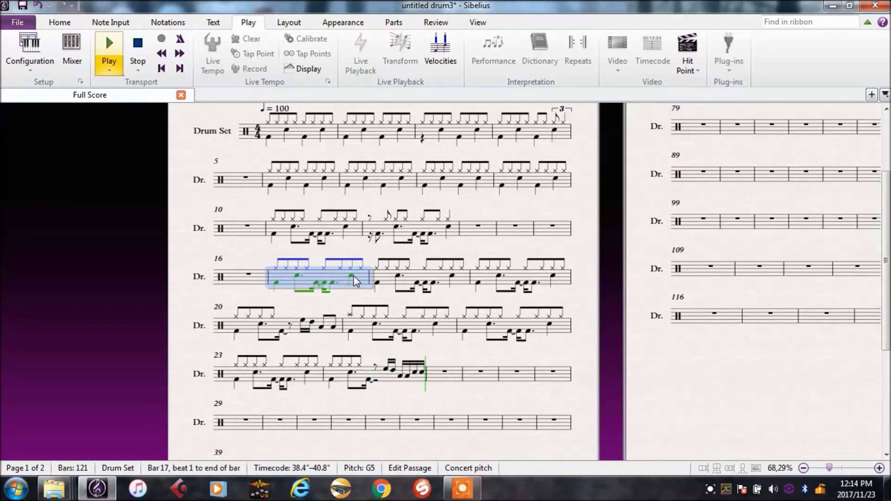
pyautogui.press('Escape')
pyautogui.scroll(3, 354, 275)
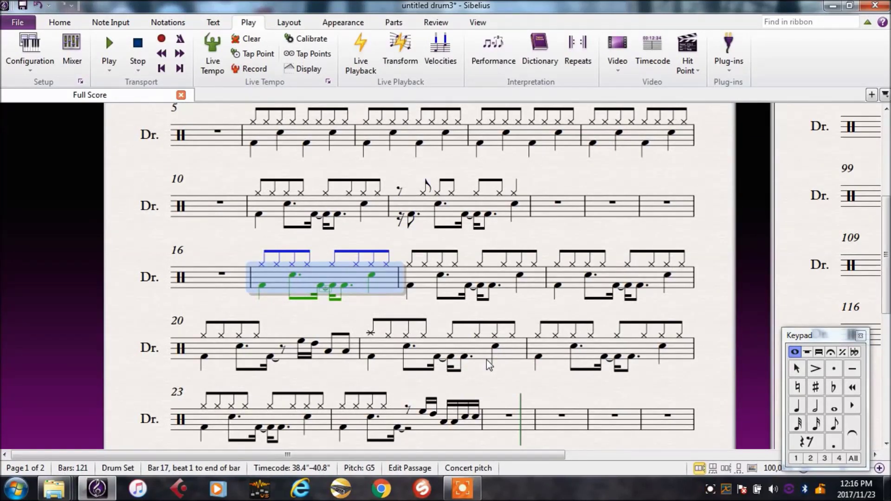
# Change the opening tempo marking from ♩ = 100 to ♩ = 60, then select bar 29
pyautogui.scroll(5, 486, 366)
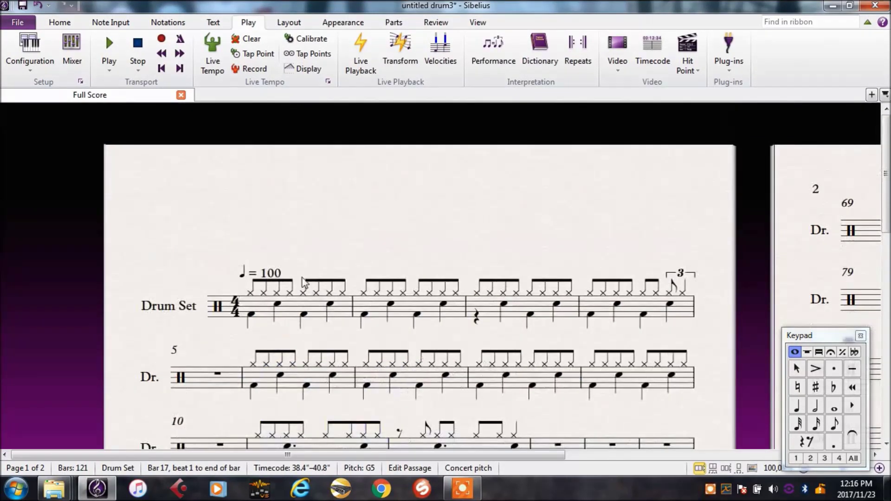
pyautogui.click(279, 275)
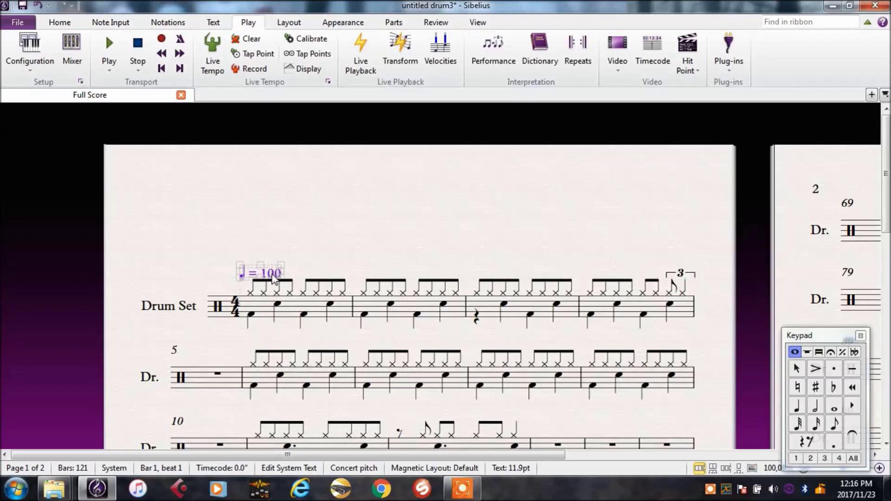
pyautogui.doubleClick(273, 275)
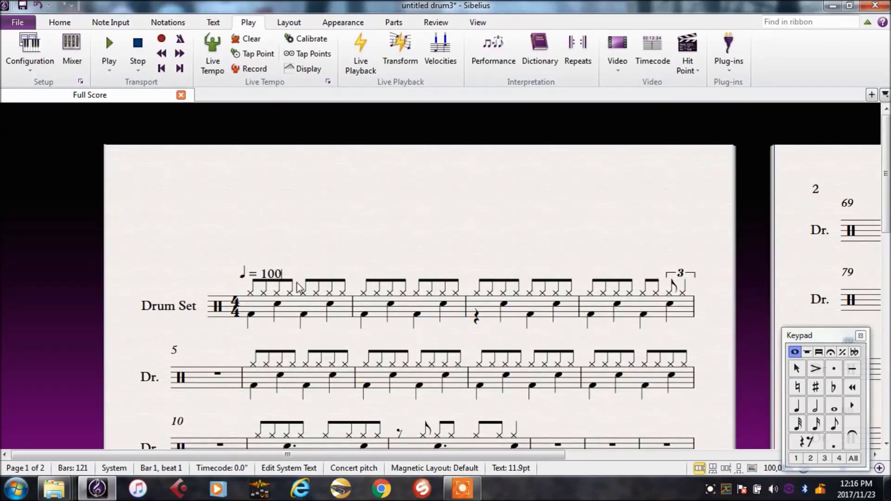
pyautogui.press('BackSpace')
pyautogui.press('BackSpace')
pyautogui.press('BackSpace')
pyautogui.write('60')
pyautogui.press('Escape')
pyautogui.press('Escape')
pyautogui.scroll(-5, 297, 248)
pyautogui.scroll(-3, 294, 243)
pyautogui.scroll(2, 295, 243)
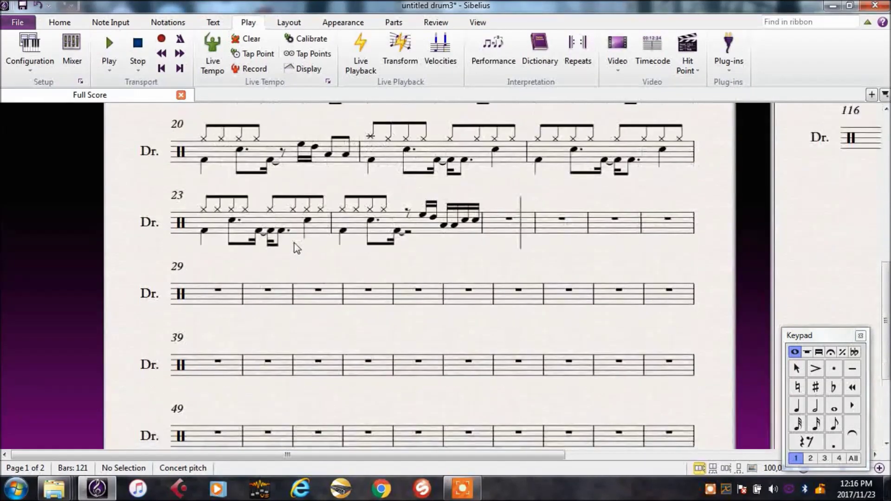
pyautogui.click(230, 297)
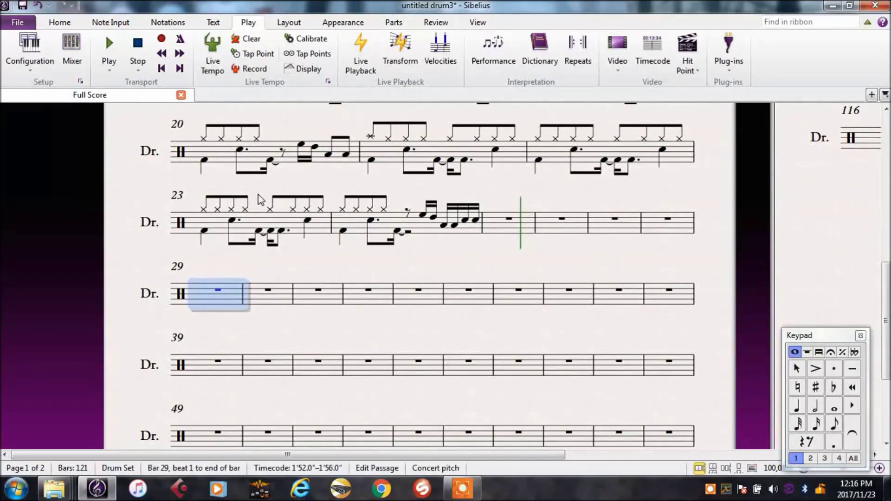
# Record sixteenth-note hi-hats over kick and snare plus a triplet fill into bars 29–30
pyautogui.click(162, 41)
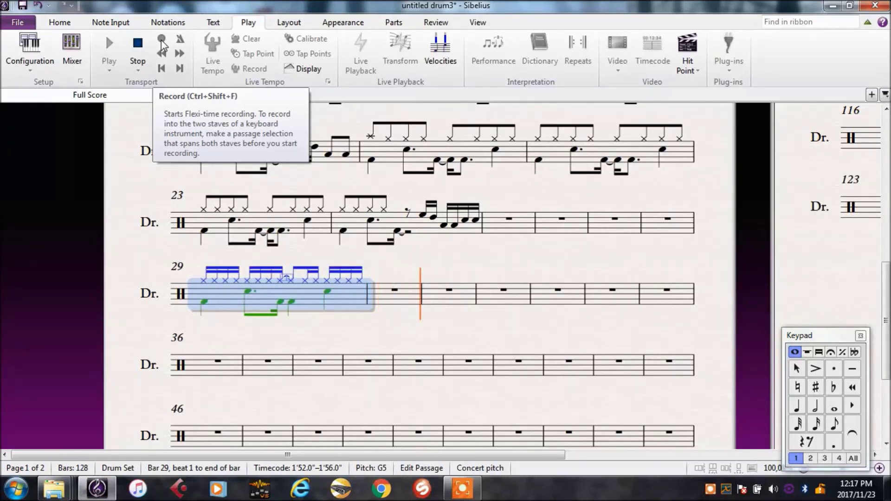
pyautogui.press('space')
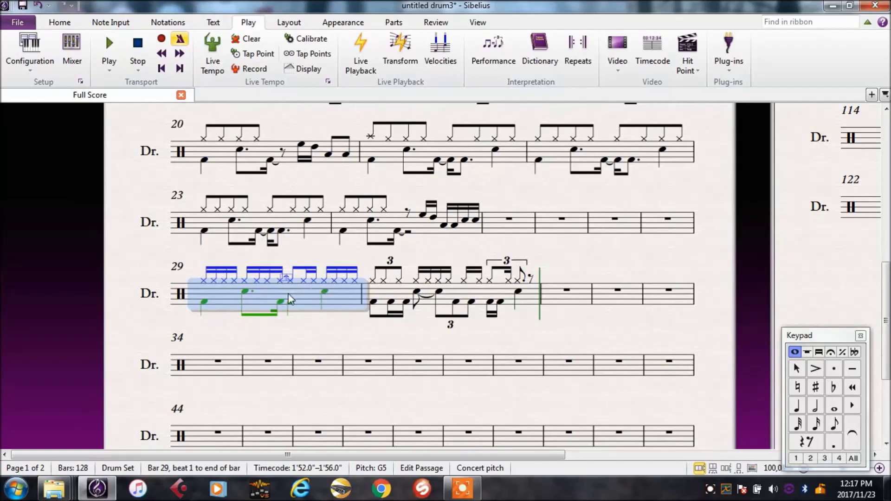
# Retype the opening tempo marking from ♩ = 60 to ♩ = 120
pyautogui.click(310, 325)
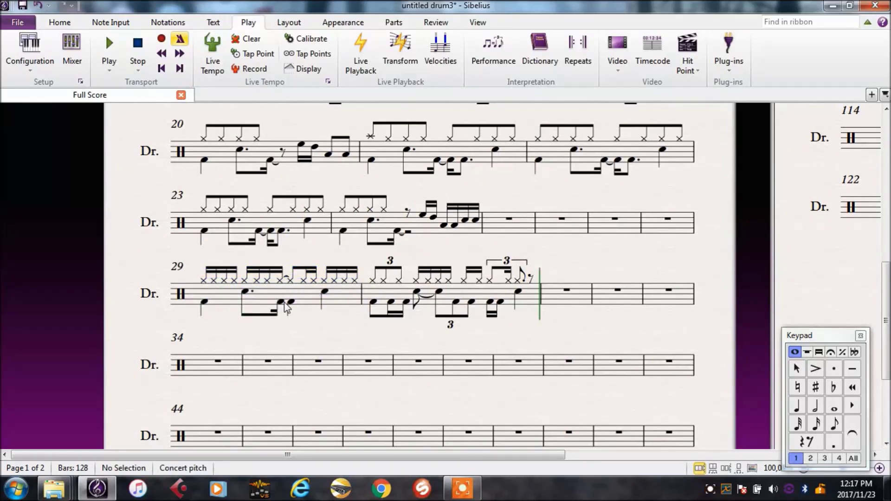
pyautogui.click(268, 303)
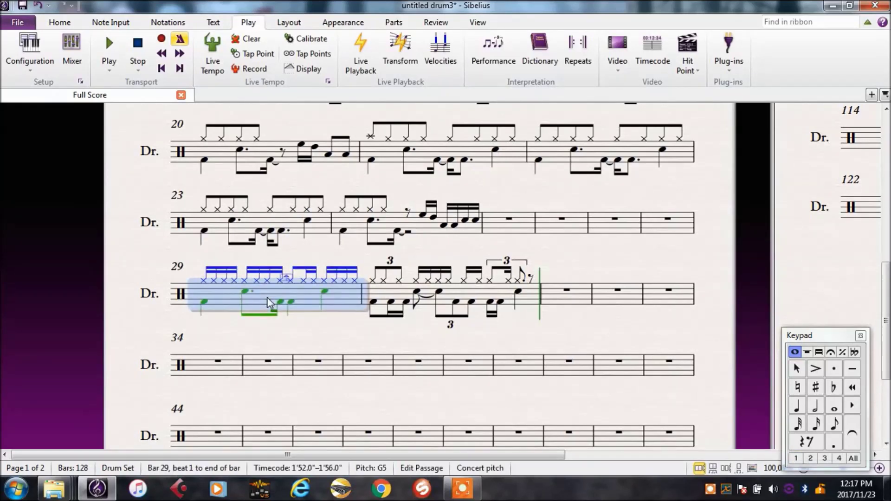
pyautogui.hotkey('ctrl', 'Home')
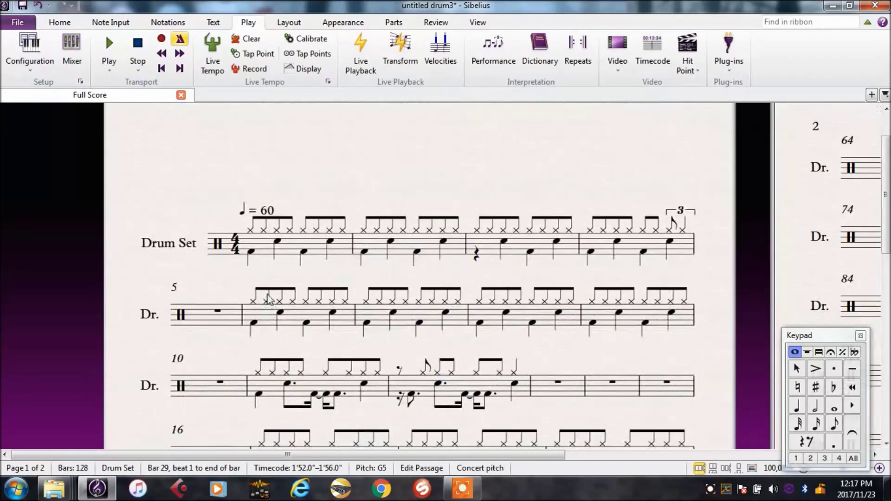
pyautogui.click(273, 212)
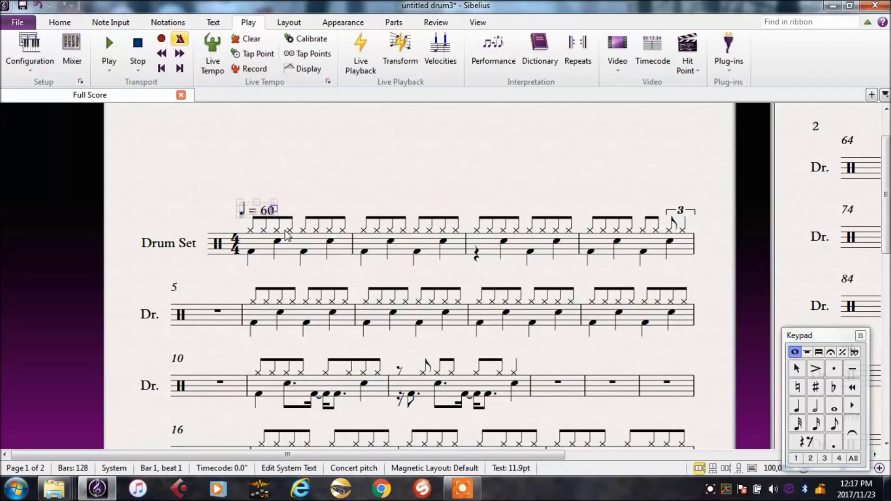
pyautogui.doubleClick(267, 210)
pyautogui.press('BackSpace')
pyautogui.press('BackSpace')
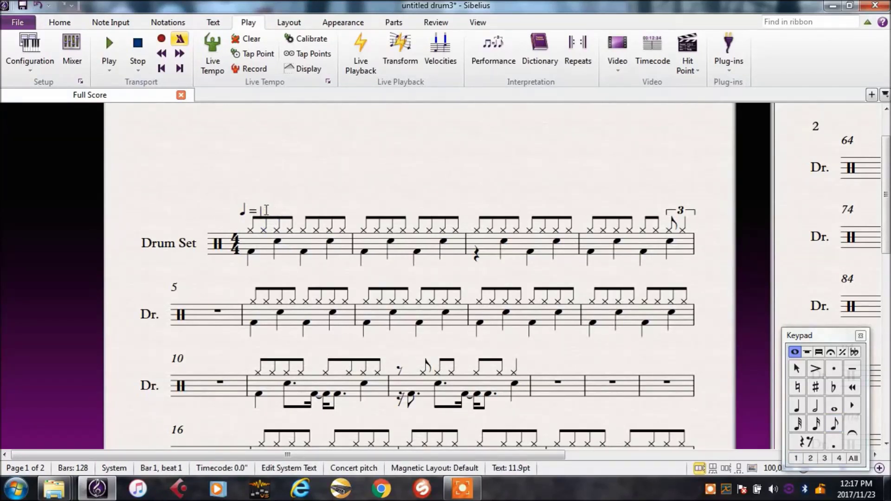
pyautogui.write('120')
pyautogui.click(332, 198)
pyautogui.scroll(-5, 333, 198)
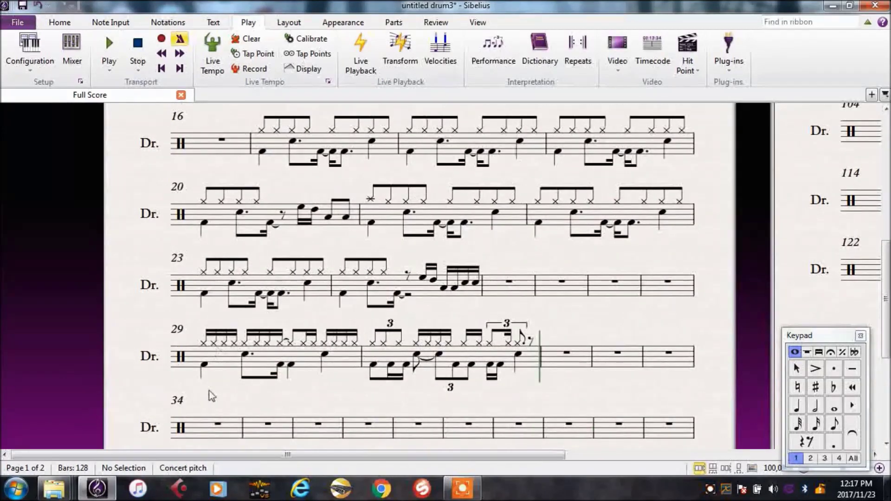
# Select the first kick note of bar 29, play the fill back, then stop
pyautogui.click(203, 366)
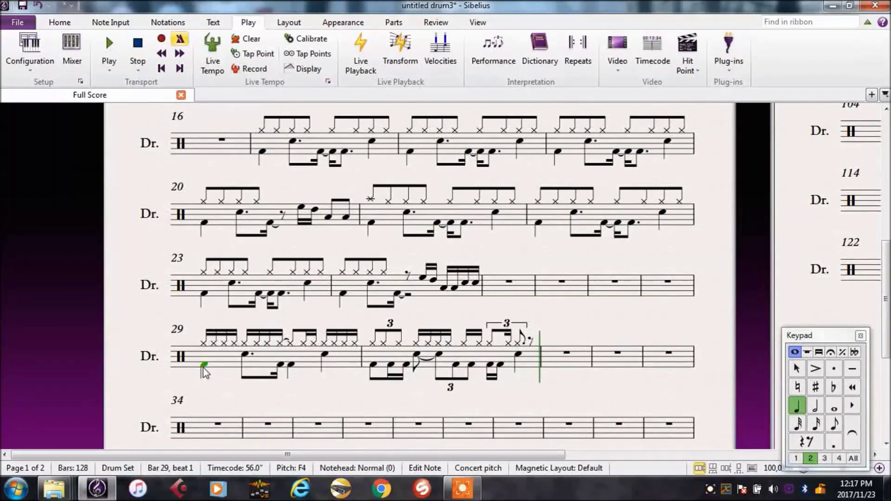
pyautogui.keyDown('ctrl'); pyautogui.scroll(-2, 203, 369); pyautogui.keyUp('ctrl')
pyautogui.press('p')
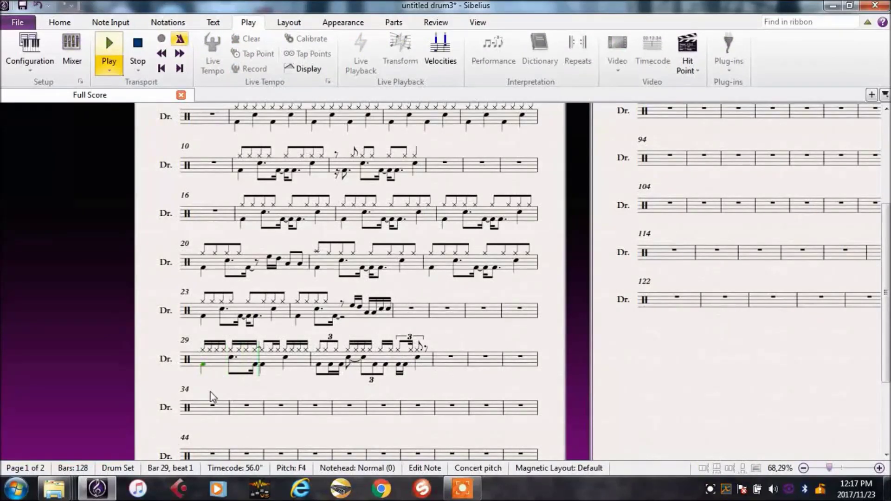
pyautogui.press('Escape')
pyautogui.keyDown('ctrl'); pyautogui.scroll(2, 212, 397); pyautogui.keyUp('ctrl')
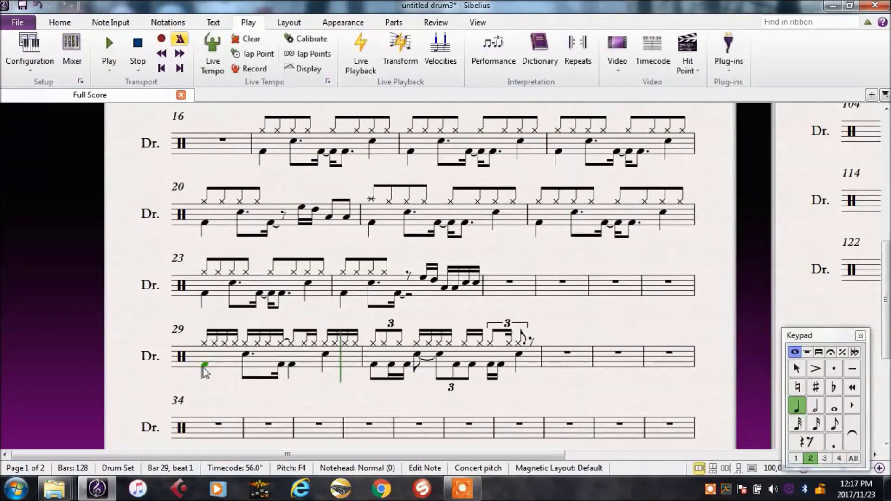
# Replay the score from bar 29, stop playback and clear the selection
pyautogui.keyDown('ctrl'); pyautogui.scroll(-2, 203, 367); pyautogui.keyUp('ctrl')
pyautogui.press('p')
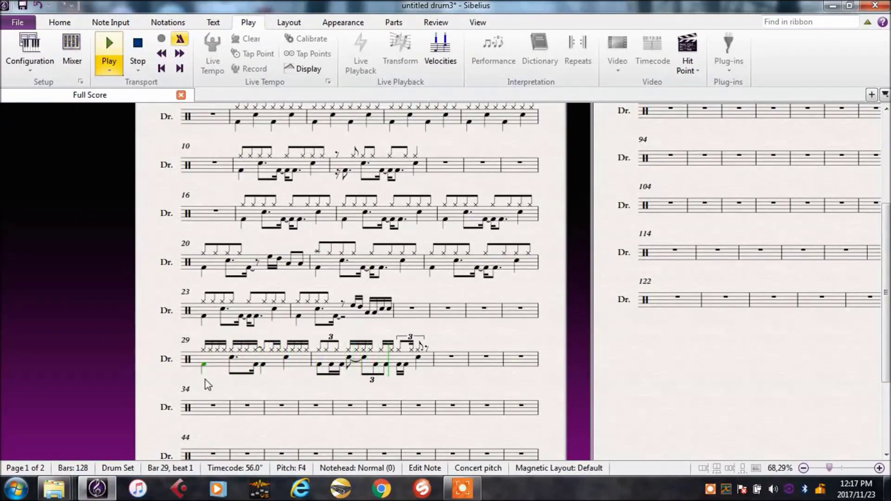
pyautogui.press('Escape')
pyautogui.keyDown('ctrl'); pyautogui.scroll(2, 205, 380); pyautogui.keyUp('ctrl')
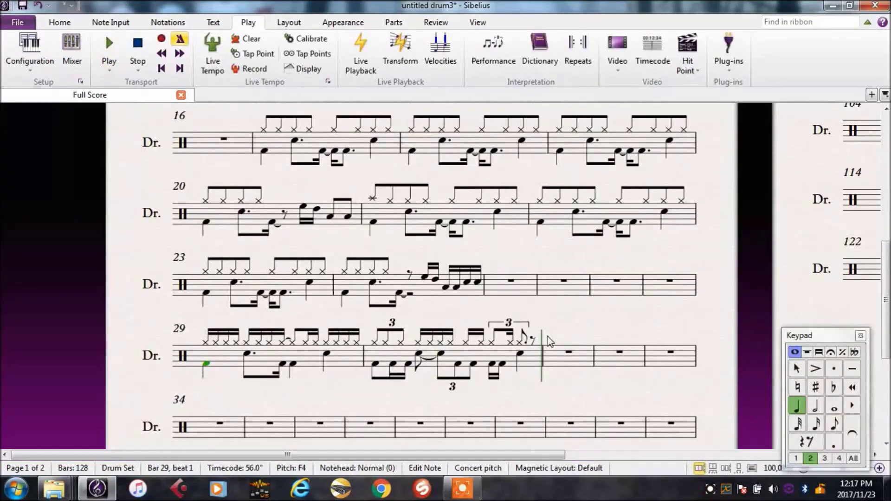
pyautogui.press('Escape')
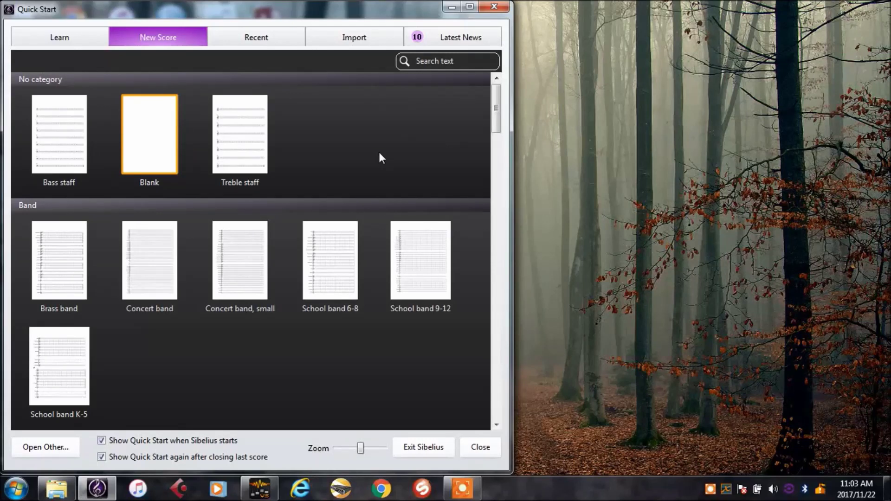
# Start a blank score with Drum Set (Rock) as its only instrument
pyautogui.doubleClick(166, 135)
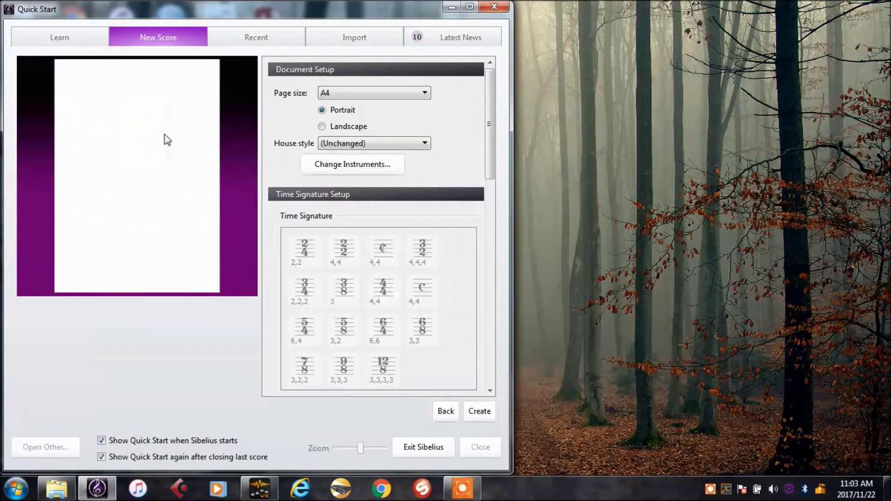
pyautogui.click(349, 166)
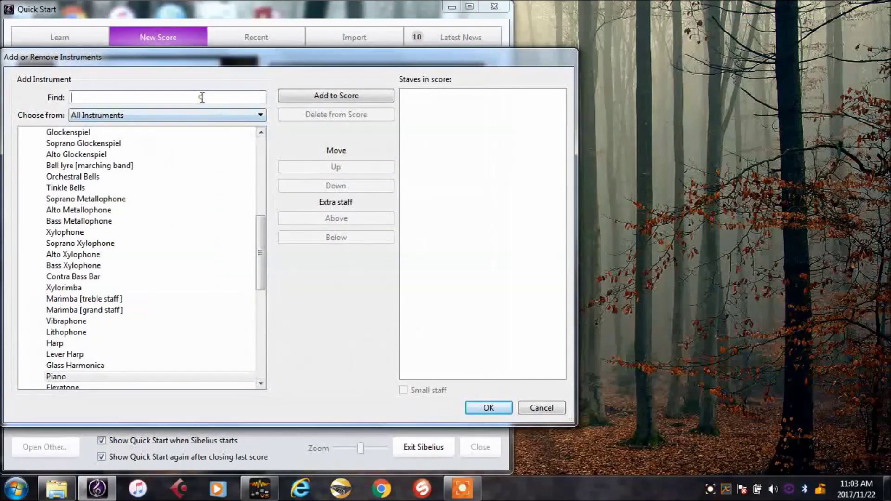
pyautogui.click(201, 98)
pyautogui.write('d')
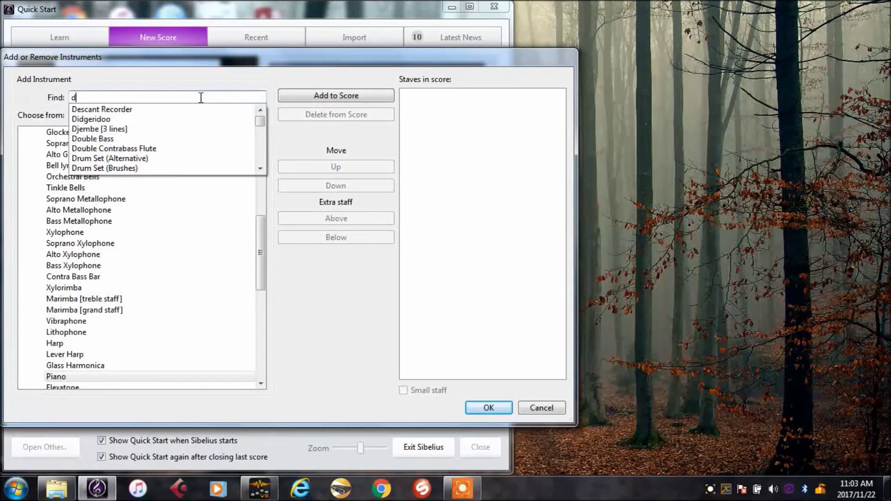
pyautogui.write('rum set')
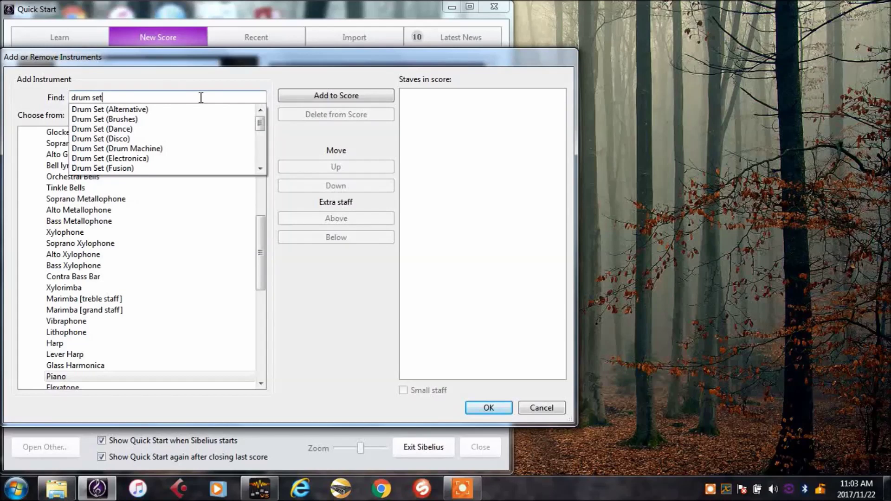
pyautogui.write(' (rock')
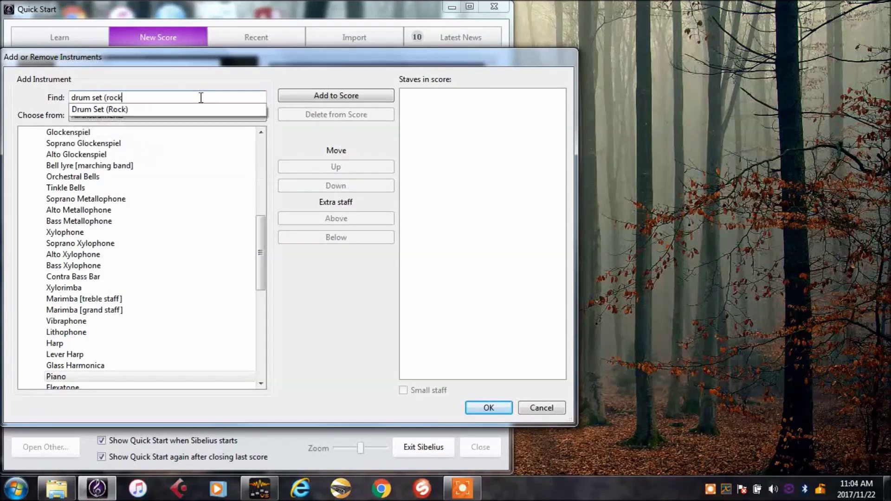
pyautogui.press('Down')
pyautogui.press('Return')
pyautogui.press('Return')
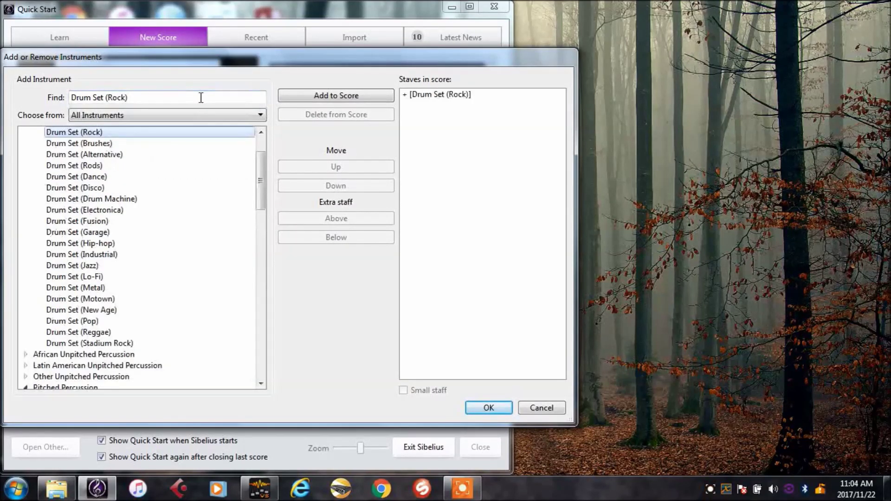
pyautogui.click(491, 409)
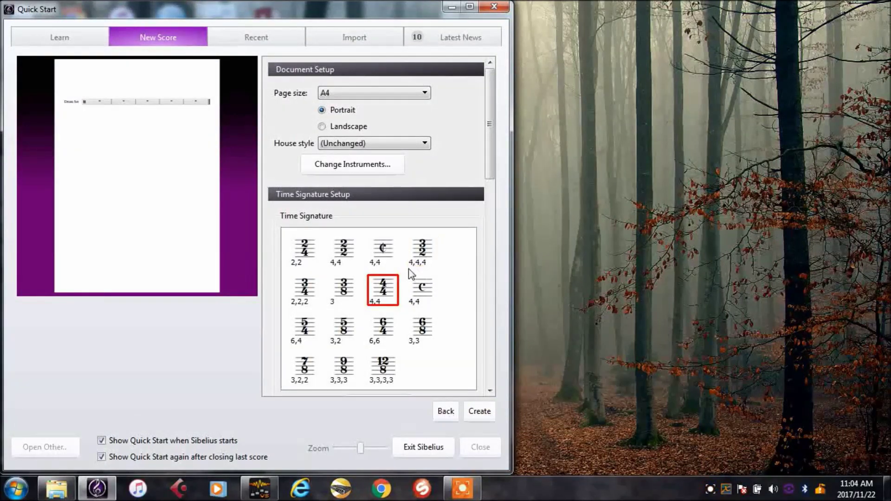
# Add a metronome mark of 100 and create the 4/4 drum set score
pyautogui.scroll(-1, 455, 270)
pyautogui.scroll(-5, 455, 270)
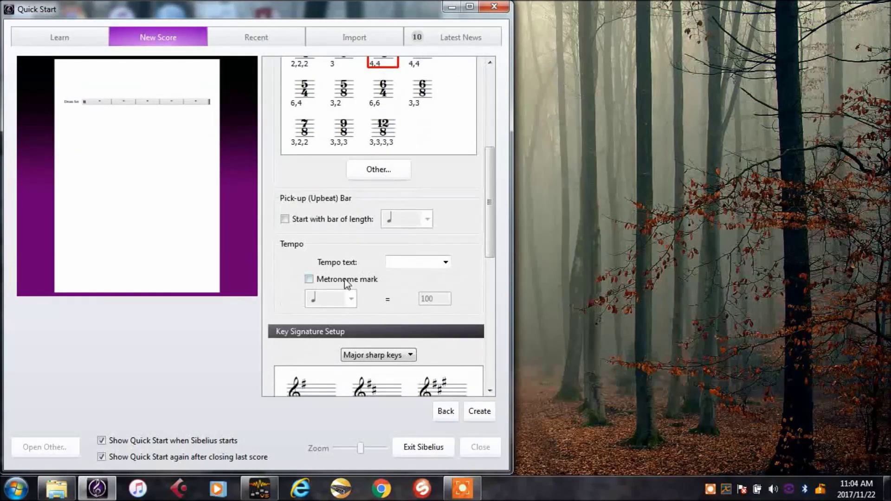
pyautogui.click(337, 281)
pyautogui.scroll(-6, 482, 269)
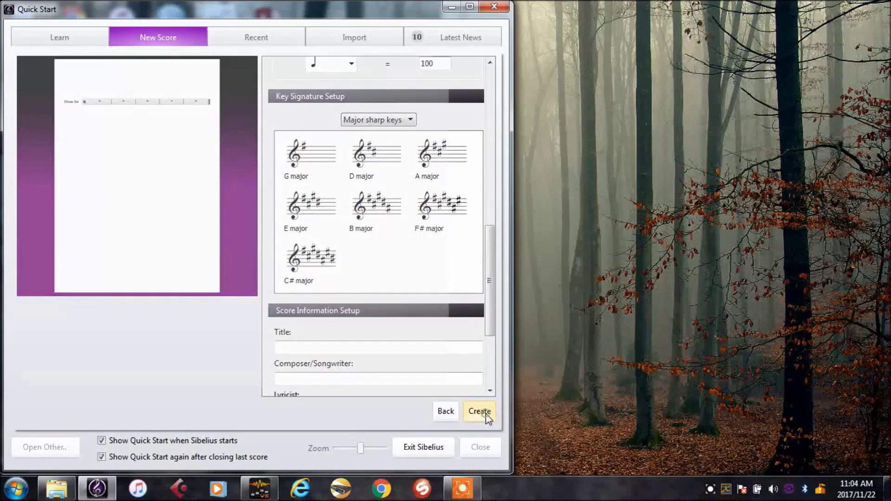
pyautogui.click(488, 417)
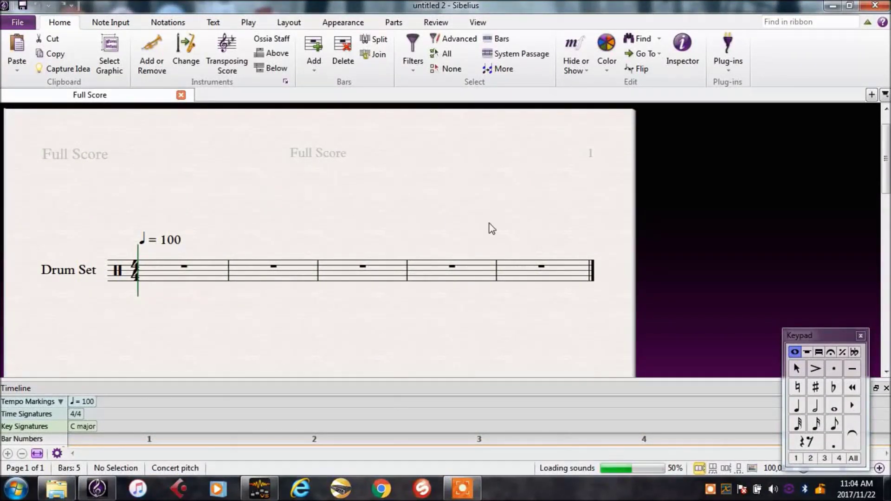
# Close the Timeline, stop showing Hidden Objects, and switch Live Tempo off
pyautogui.click(886, 388)
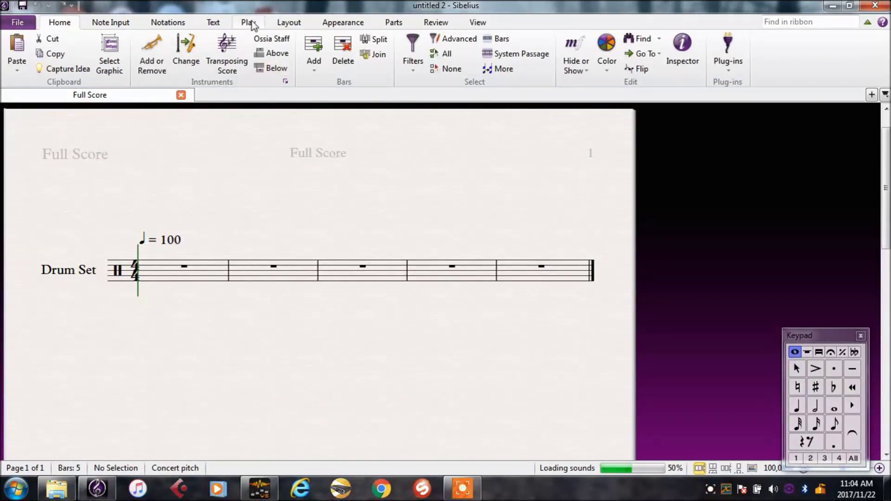
pyautogui.click(478, 24)
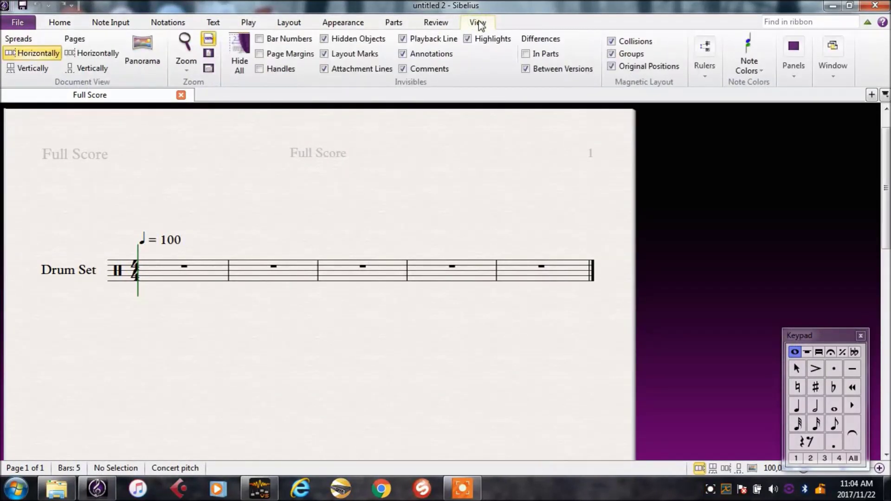
pyautogui.click(324, 40)
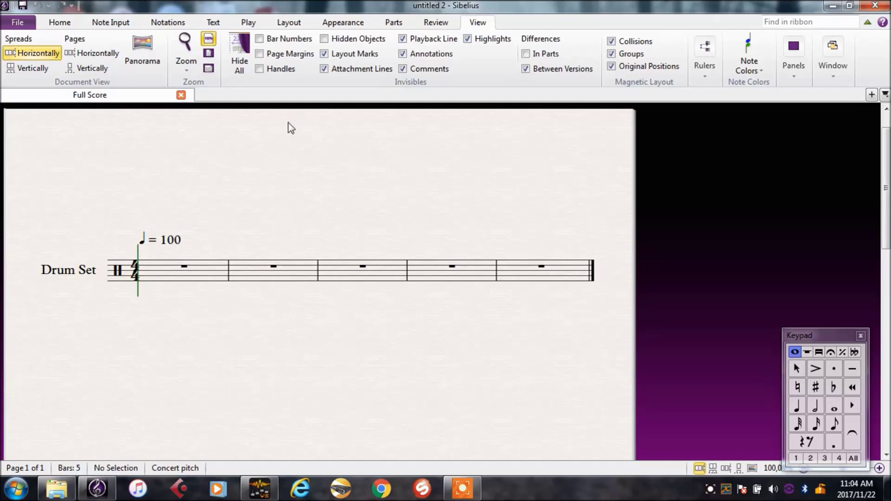
pyautogui.click(248, 23)
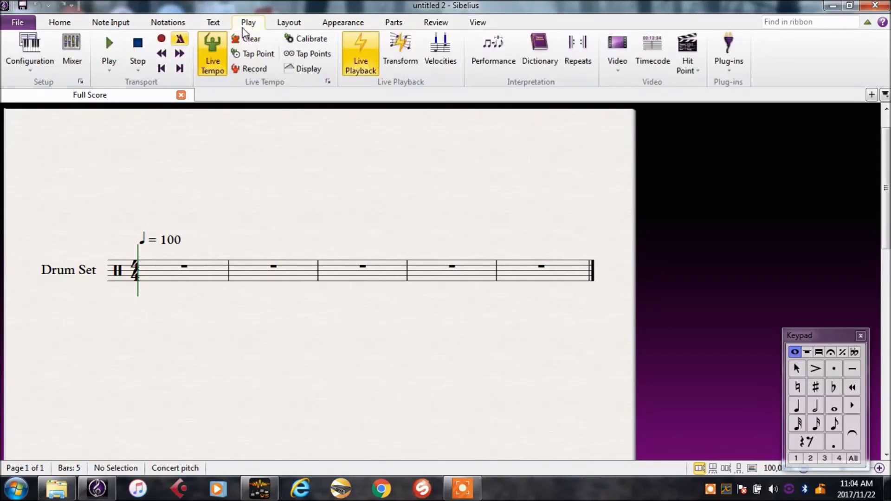
pyautogui.click(221, 67)
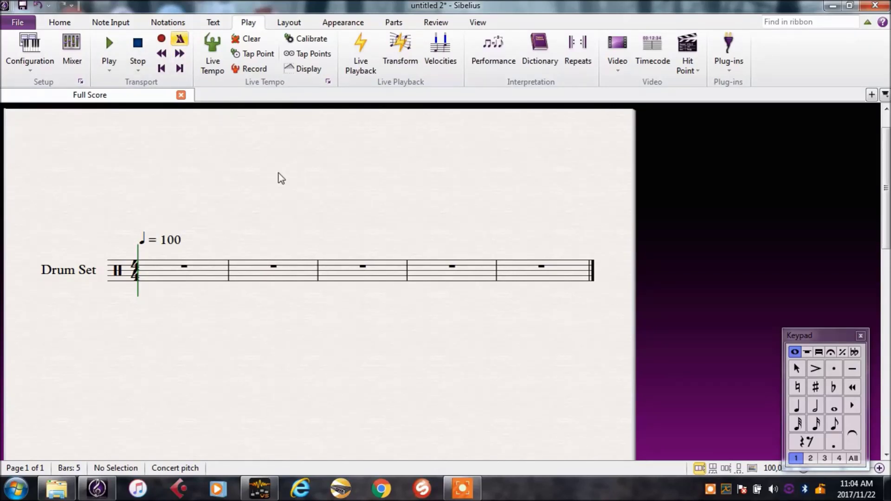
# Play the empty Drum Set (Rock) score back briefly, then stop playback
pyautogui.click(109, 46)
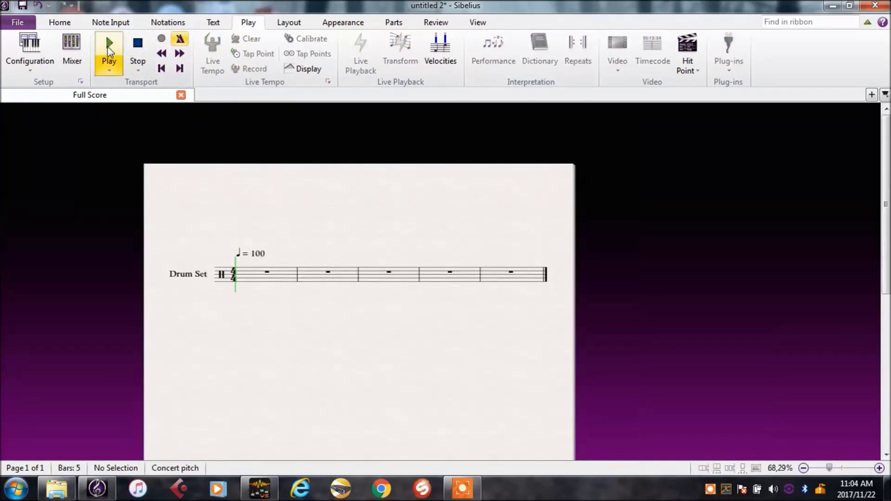
pyautogui.click(143, 46)
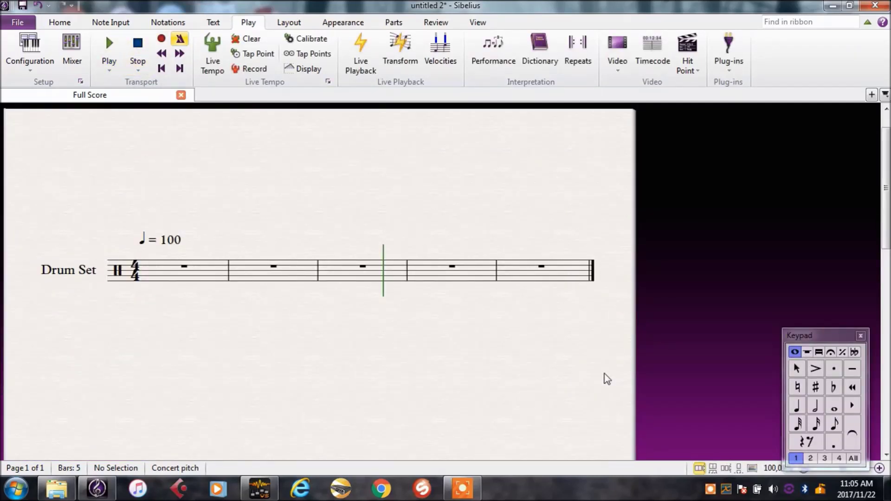
# Raise the Click channel fader in the Mixer to near maximum volume
pyautogui.press('m')
pyautogui.moveTo(127, 400)
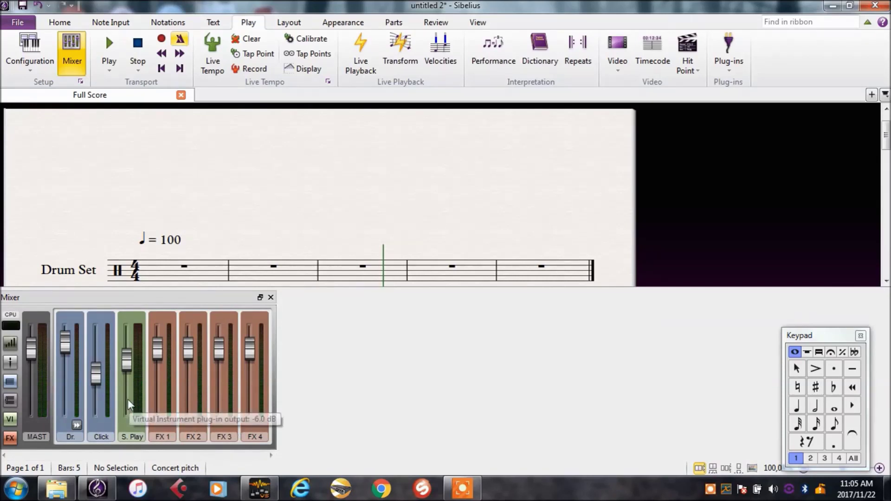
pyautogui.moveTo(96, 377); pyautogui.dragTo(66, 356)
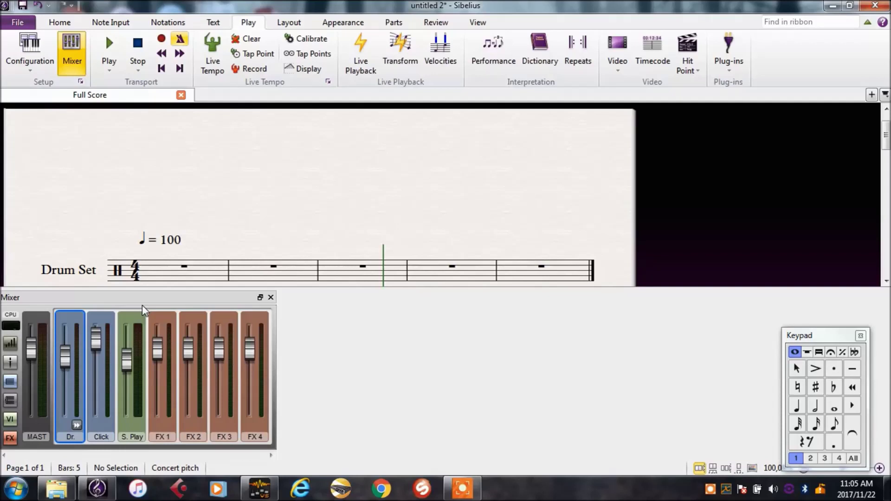
pyautogui.press('m')
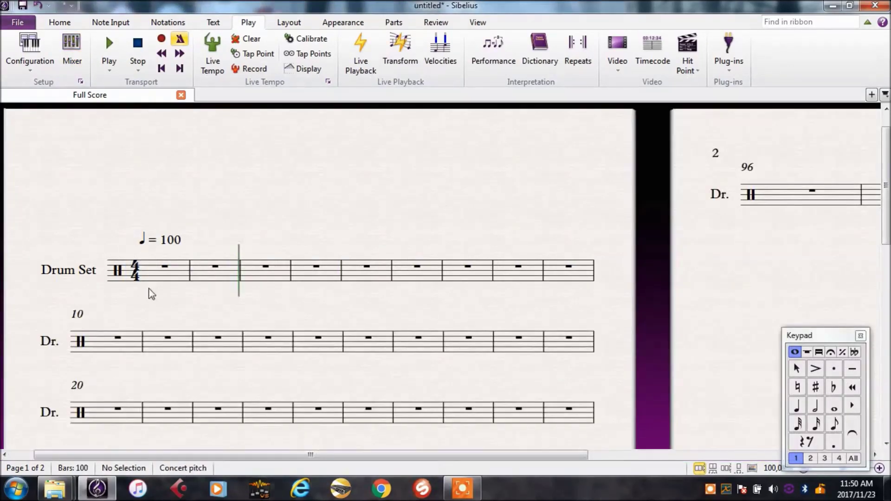
# Select bar 1 of the Drum Set staff as the recording start point
pyautogui.click(171, 276)
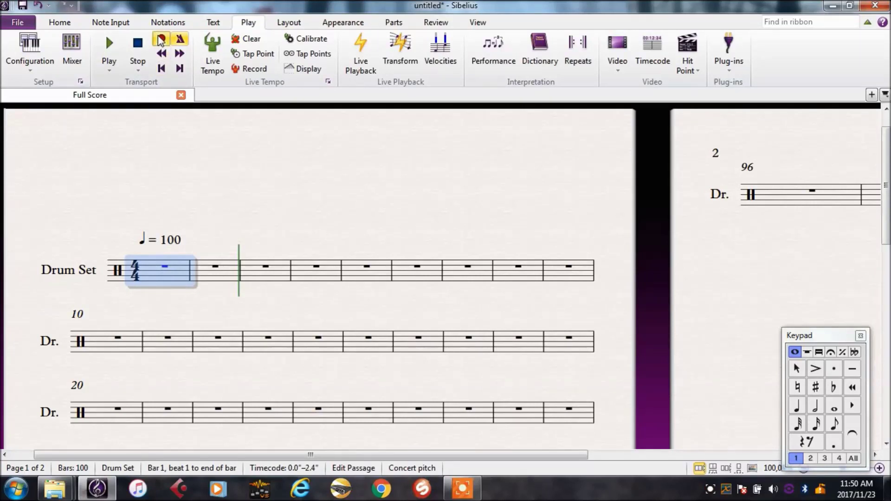